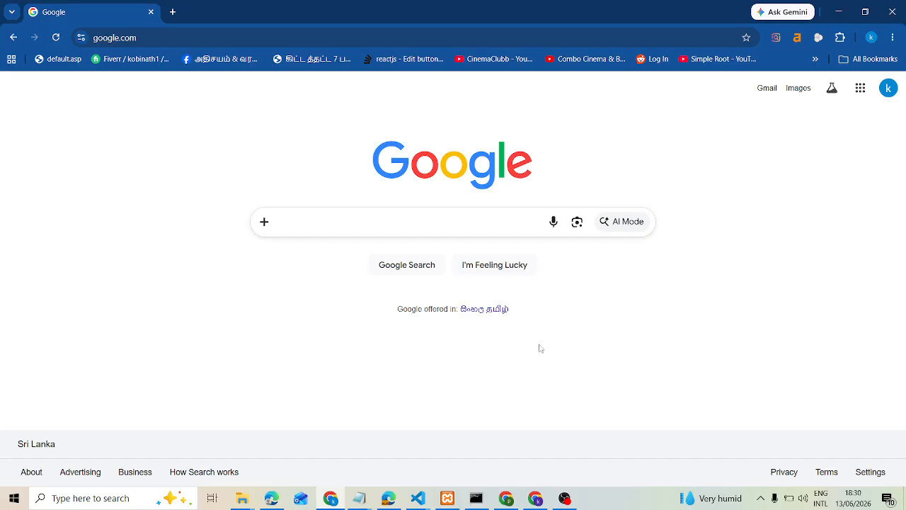
- Search the web for "chatgpt ai" and open the official ChatGPT site from the results
click(337, 222)
text(cha)
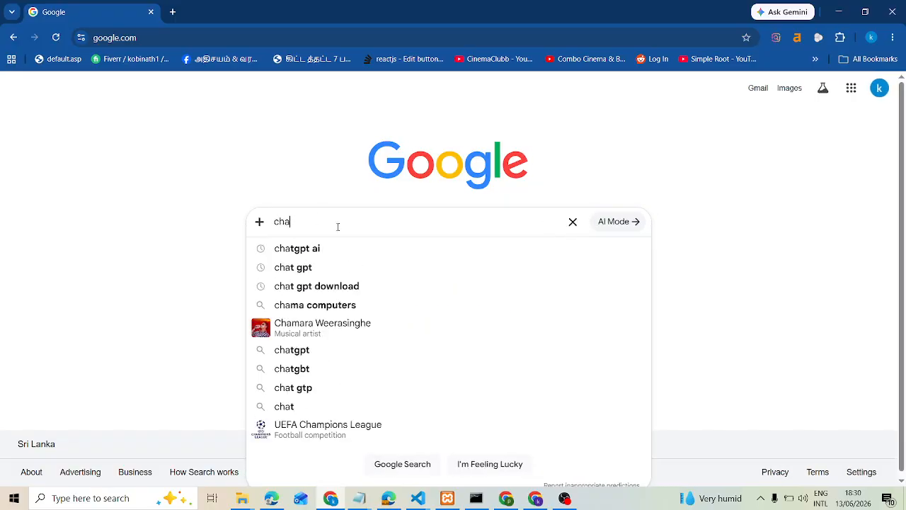
click(332, 250)
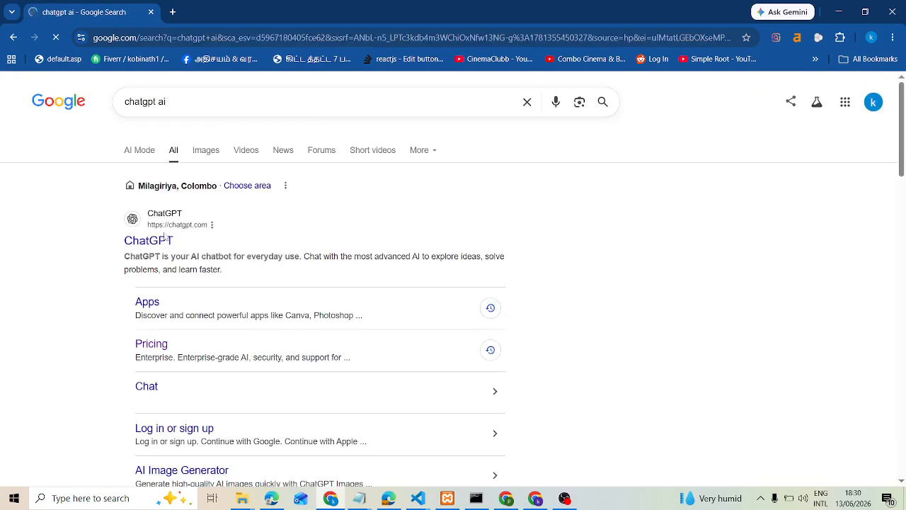
click(162, 242)
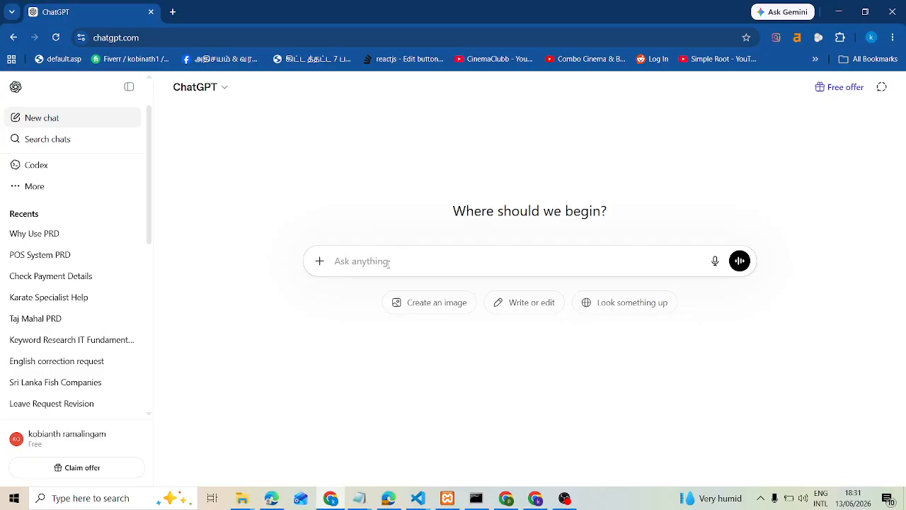
- Start the chat prompt with "act as a world best Instagram post graphic designer.", correcting the spelling of "Instagram"
text(act as a world bes)
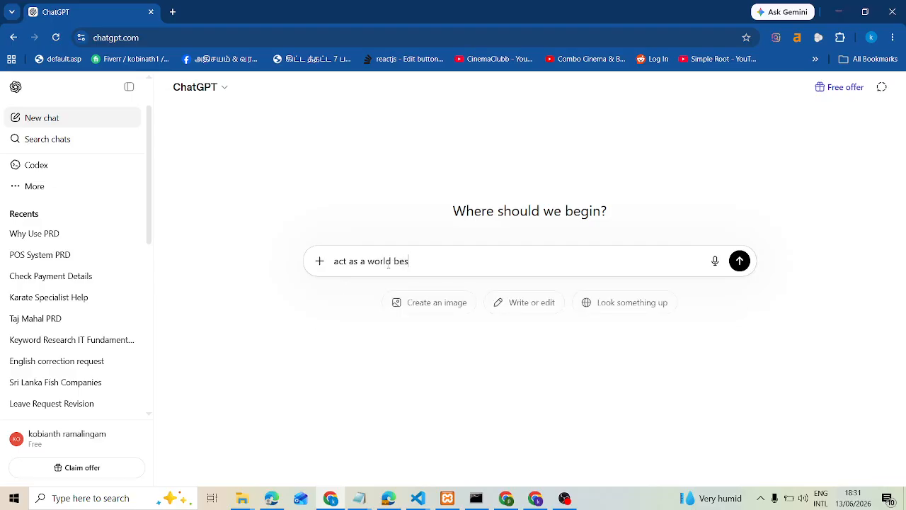
text(t instragram post)
right_click(437, 259)
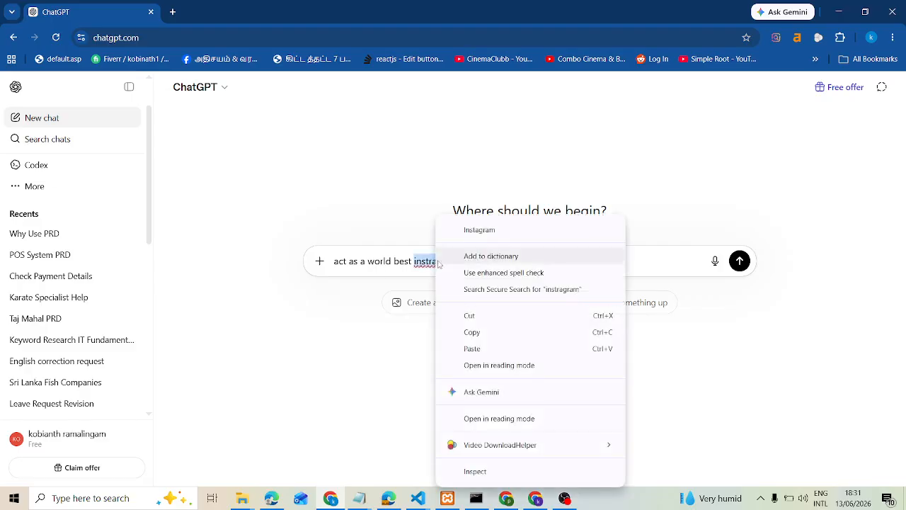
click(499, 230)
text(gr)
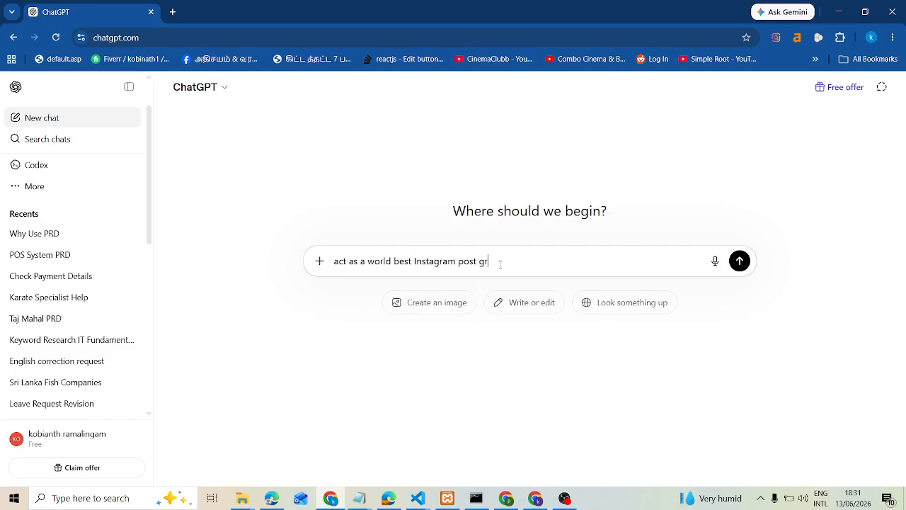
text(aphic designer.)
drag(335, 261, 568, 257)
click(559, 259)
drag(559, 260, 335, 249)
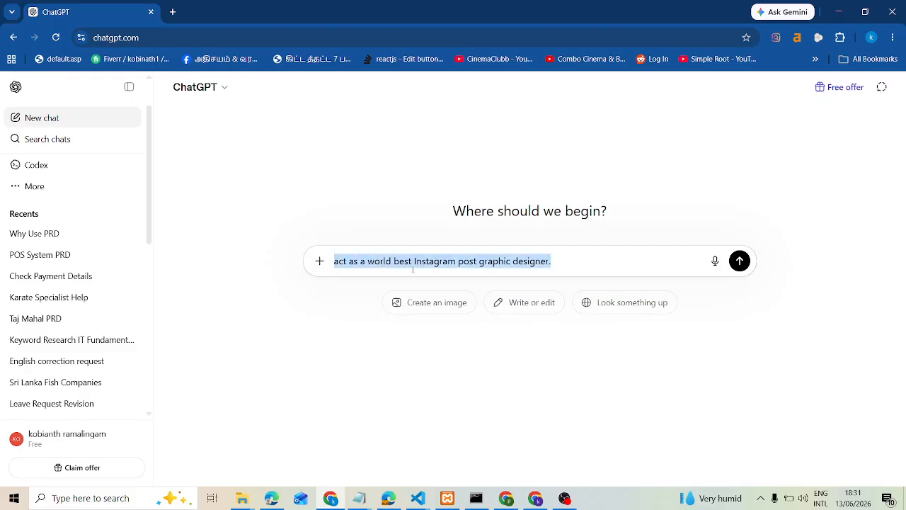
click(565, 260)
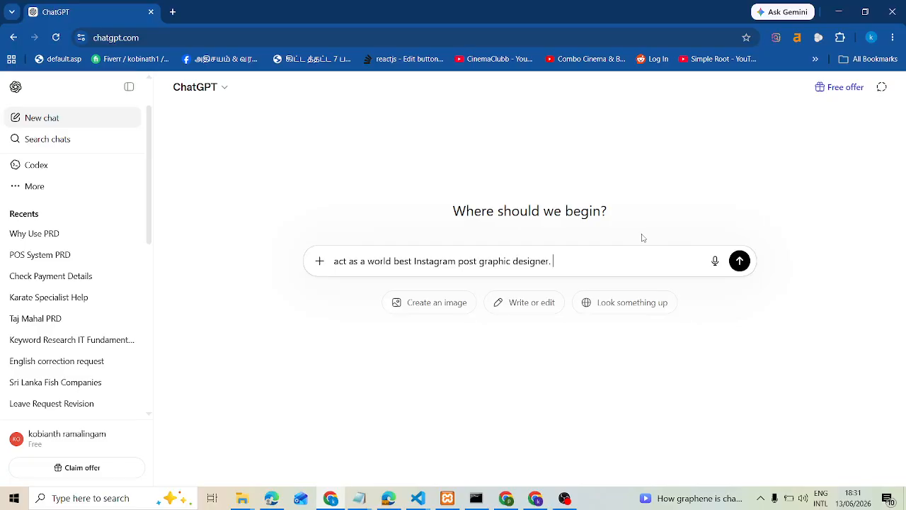
- Continue the prompt with "i want to create a" followed by an empty pair of quotation marks
text(i want to create a "")
key(Left)
text(Digital Mar)
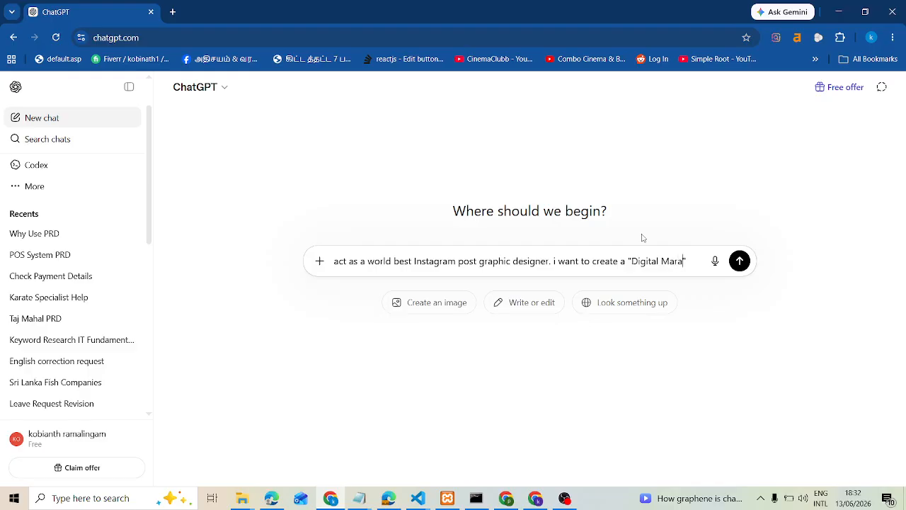
text(k)
key(BackSpace)
key(BackSpace)
key(BackSpace)
key(BackSpace)
key(BackSpace)
key(BackSpace)
key(BackSpace)
key(BackSpace)
key(BackSpace)
key(BackSpace)
key(BackSpace)
key(BackSpace)
- Fill the quotation marks with the course title "Certificate in Marketing Course", correcting the spelling of "Certificate"
text(Marketing Cour)
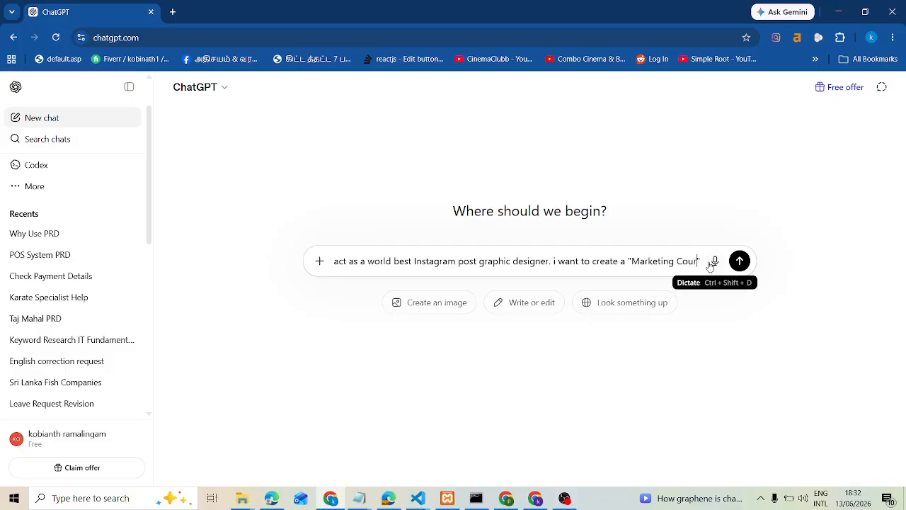
text(ses)
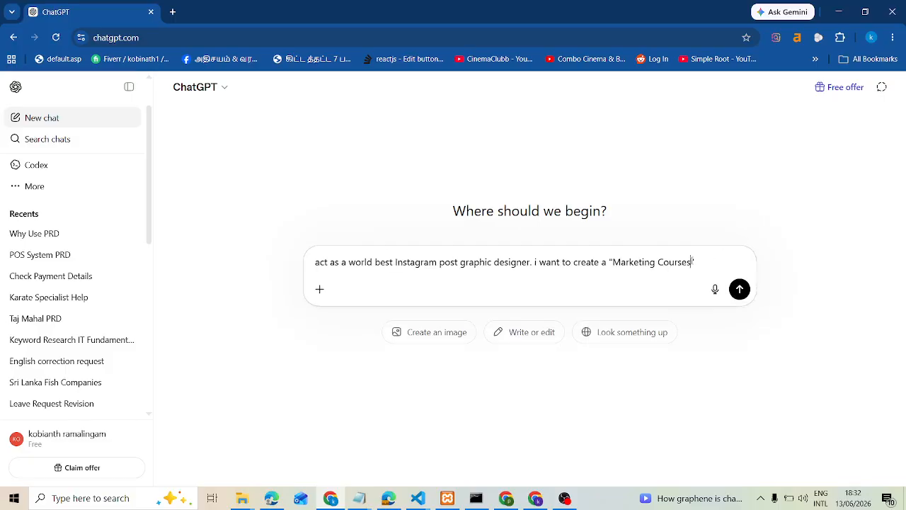
key(BackSpace)
key(ctrl+Left)
key(ctrl+Left)
text(Cetificat)
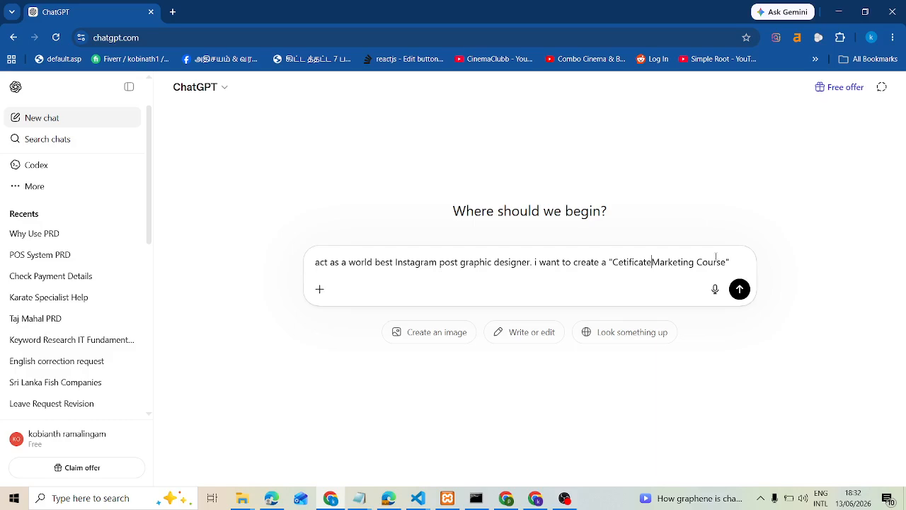
text(e in)
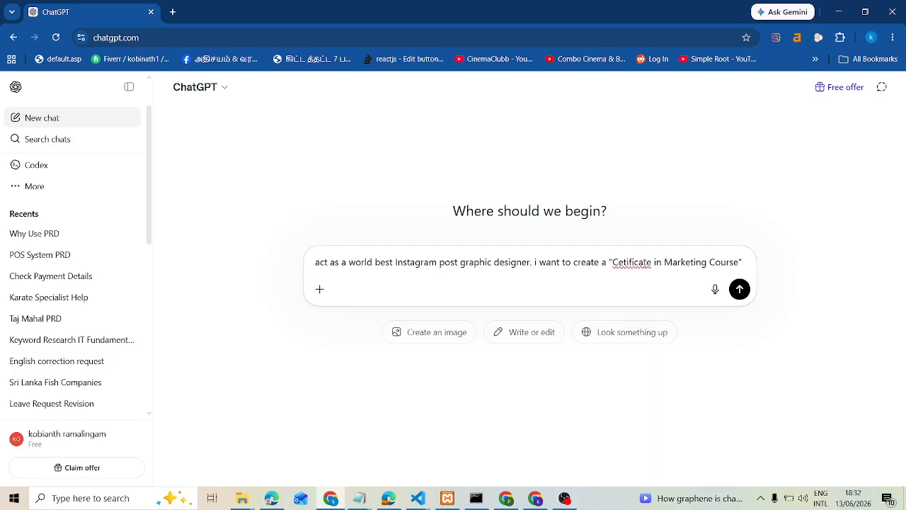
right_click(639, 261)
click(680, 197)
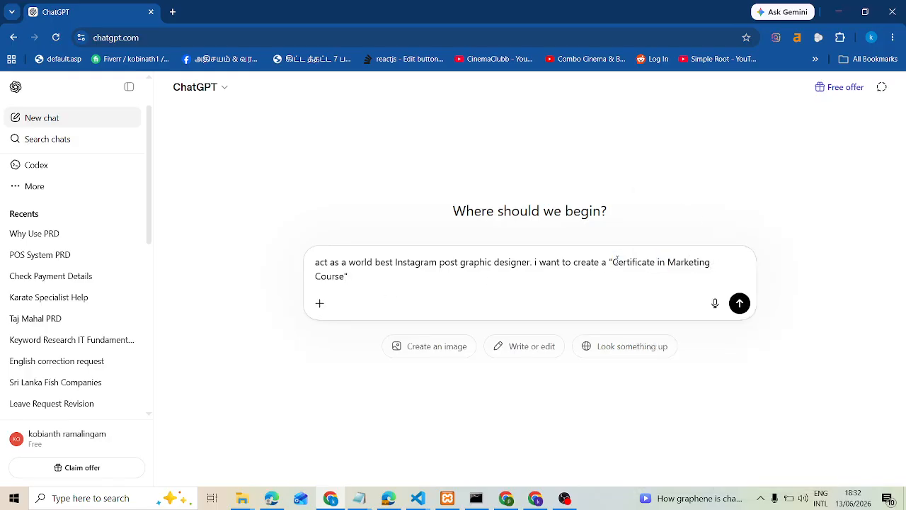
- Add ". use the background color should be white" to the prompt after the quoted course title
drag(613, 260, 348, 279)
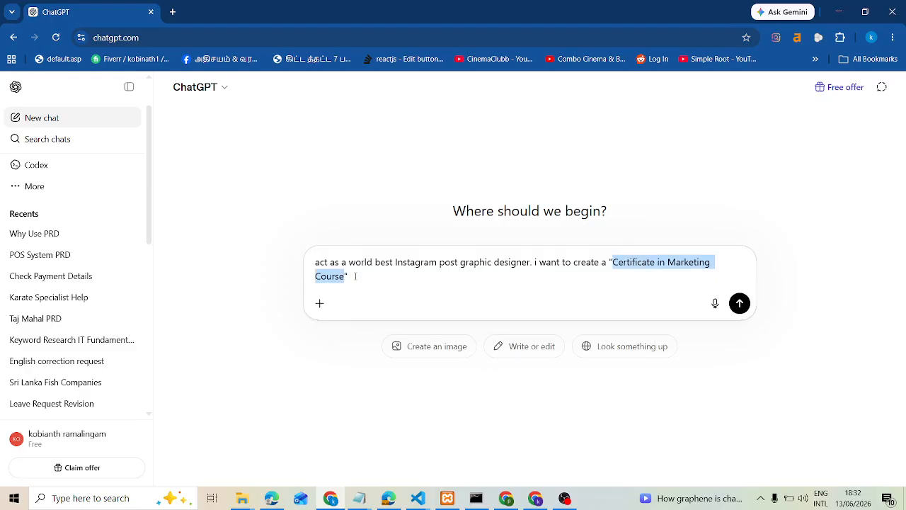
click(506, 273)
text(.)
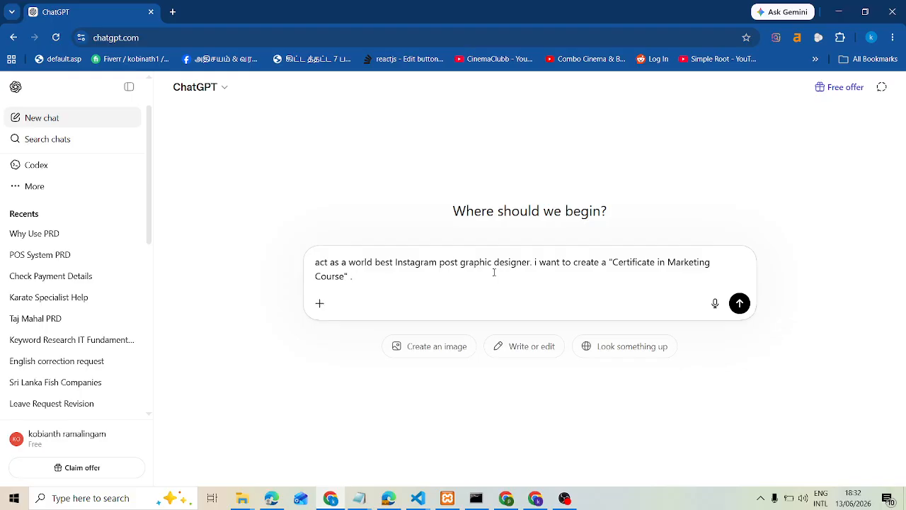
text( use the backg)
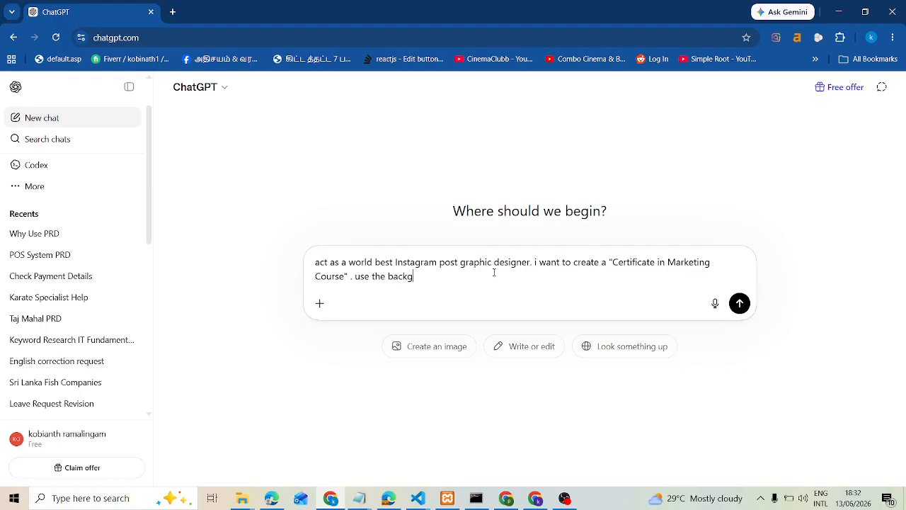
text(ra)
text(ound col)
text(or )
text(shou)
text(ld be )
text(white anbd)
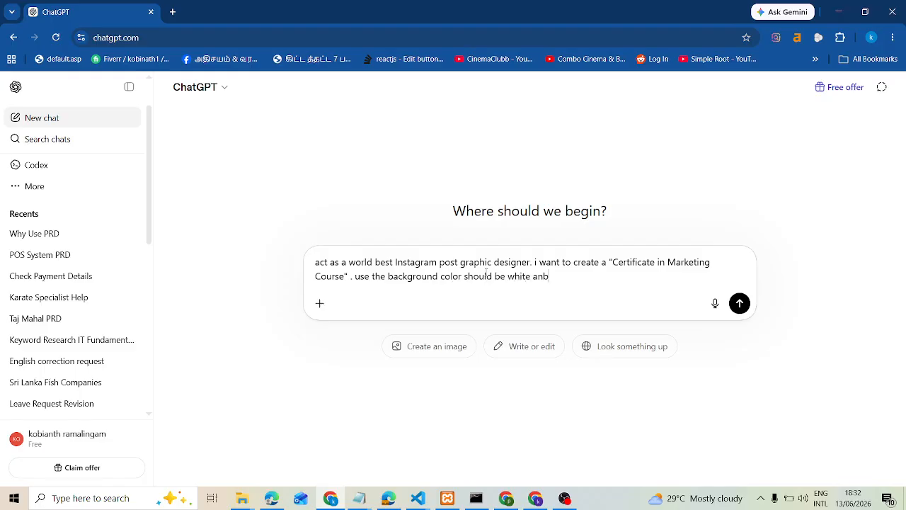
- Continue the prompt with "and primary color blue secondary color orange"
key(BackSpace)
key(BackSpace)
key(BackSpace)
text(d primary clol)
key(BackSpace)
key(BackSpace)
text(olor )
text(blue)
text( secand)
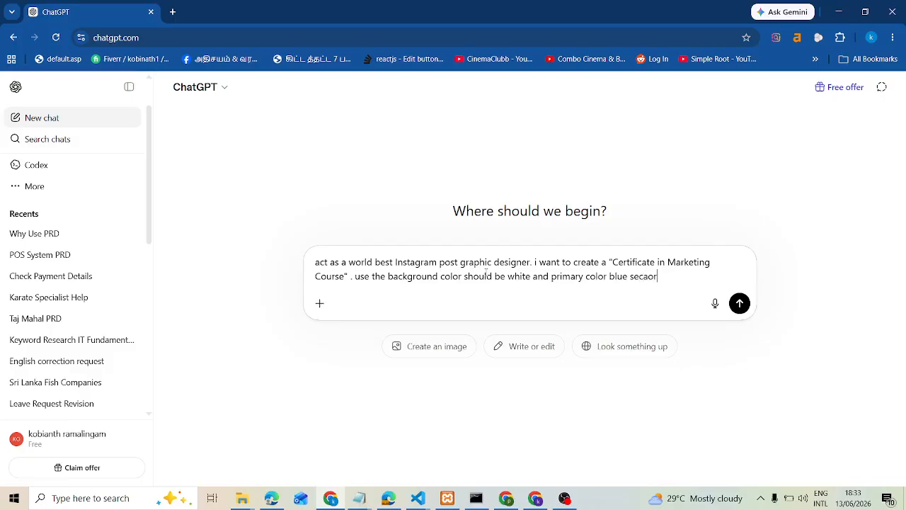
key(BackSpace)
key(BackSpace)
key(BackSpace)
text(oardary color ora)
text(nage)
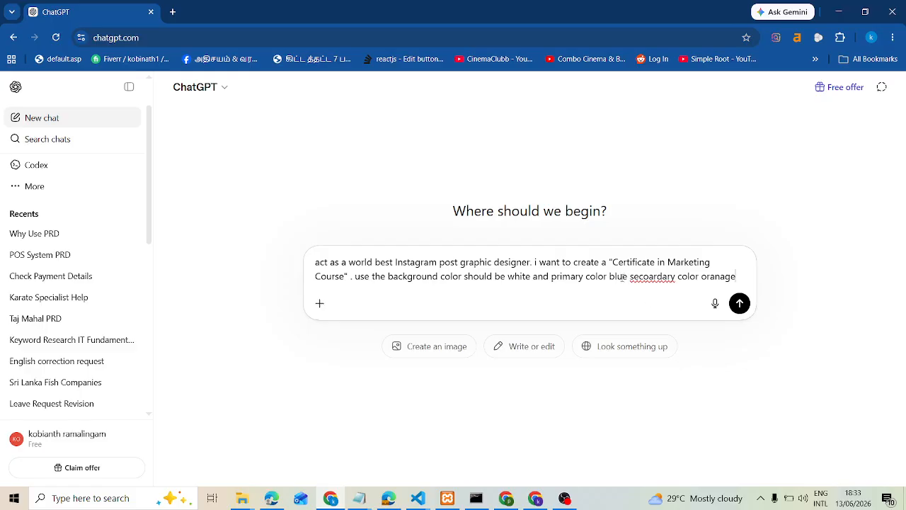
- Enclose the primary color "blue" in quotation marks within the prompt
click(611, 276)
text("")
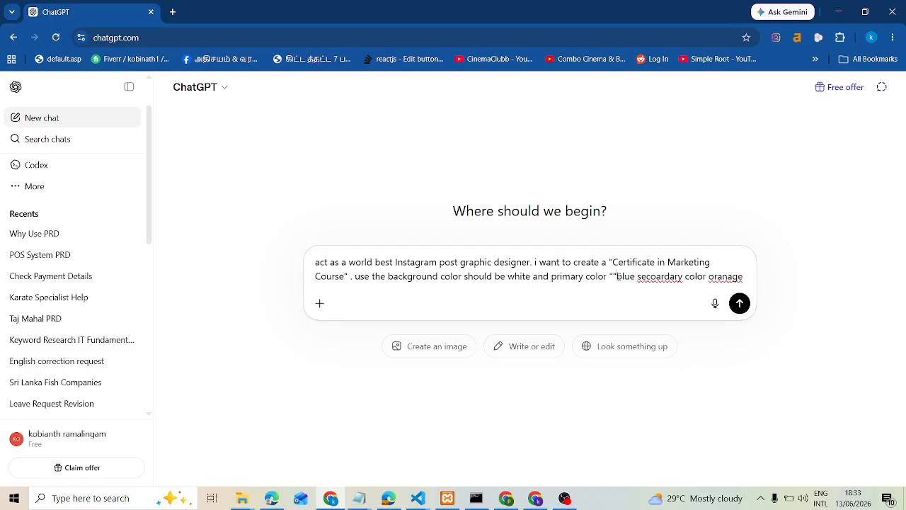
key(BackSpace)
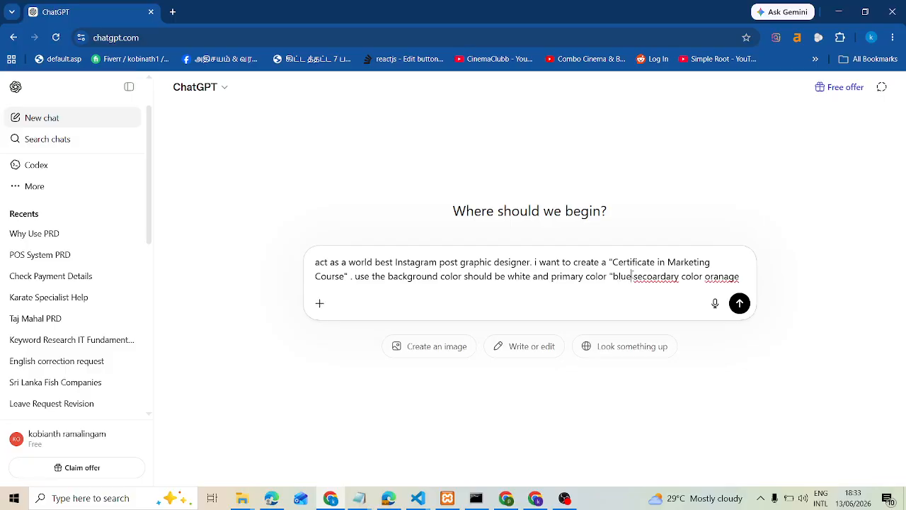
text(")
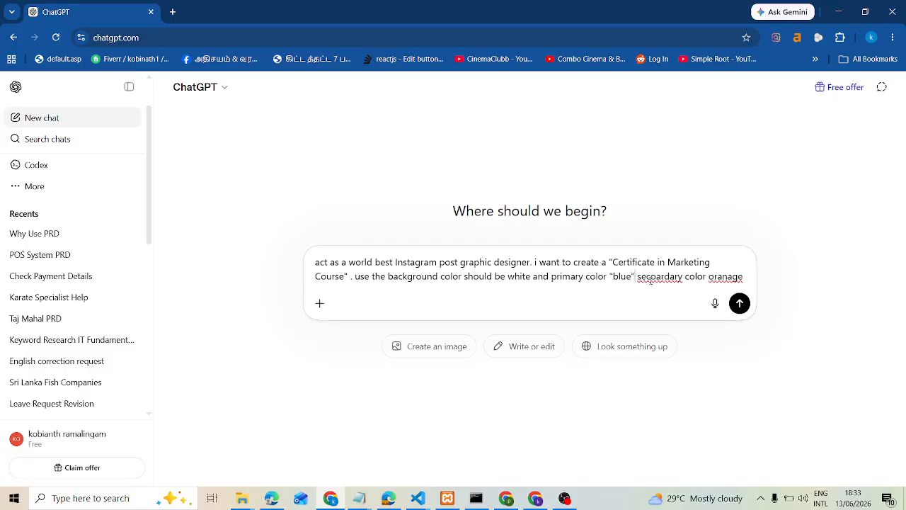
- Correct the misspelled words in the prompt to "orange" and "secondary" using the spelling suggestions
right_click(726, 278)
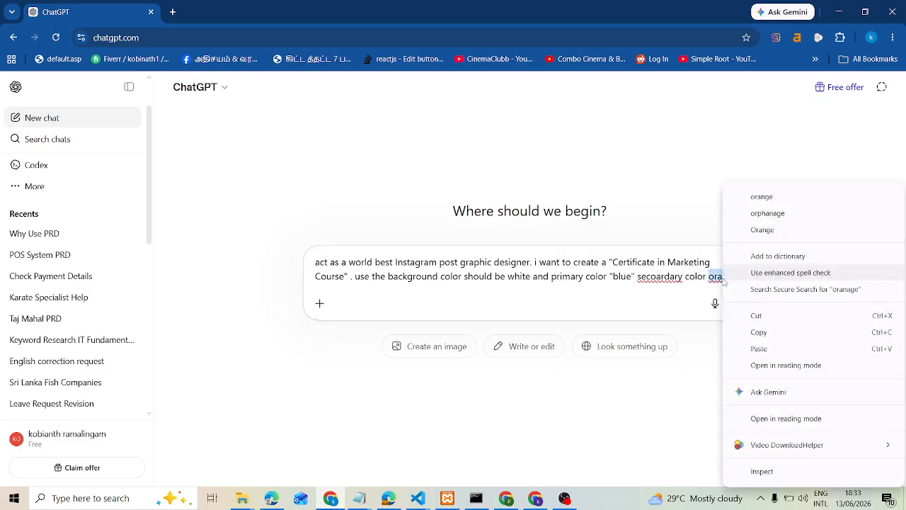
click(751, 197)
right_click(669, 277)
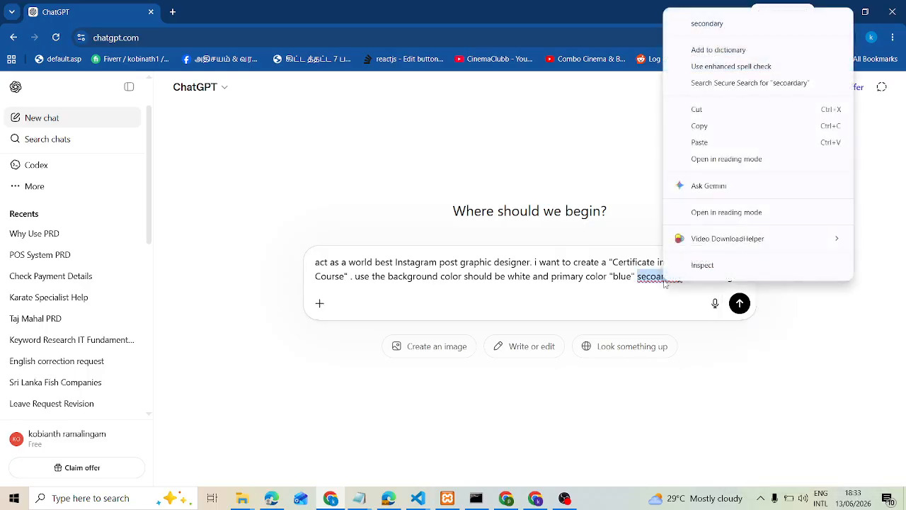
click(719, 20)
- Enclose the secondary color "orange" in quotation marks and send the prompt
click(707, 277)
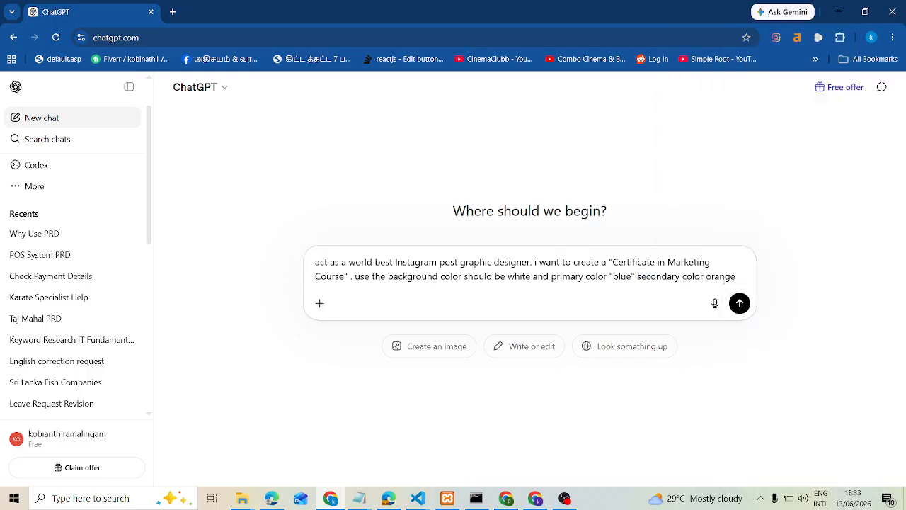
text(")
click(740, 277)
text("")
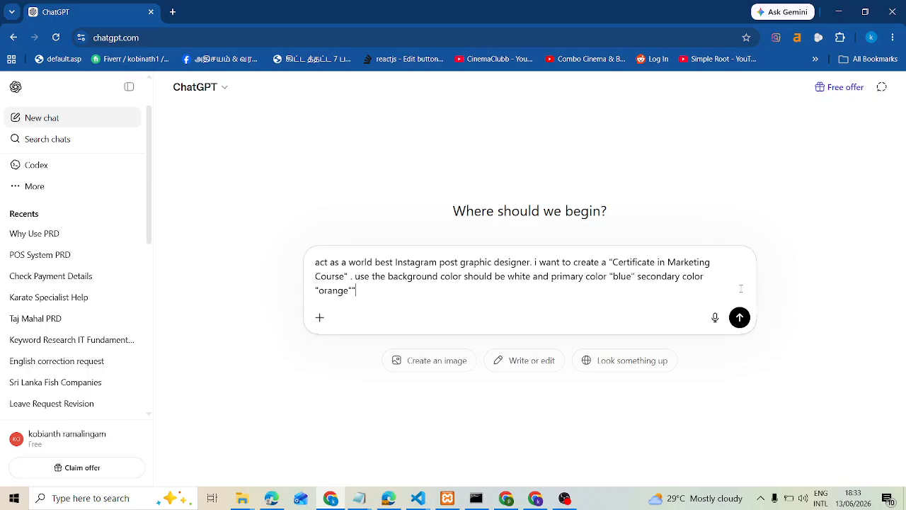
key(BackSpace)
key(Return)
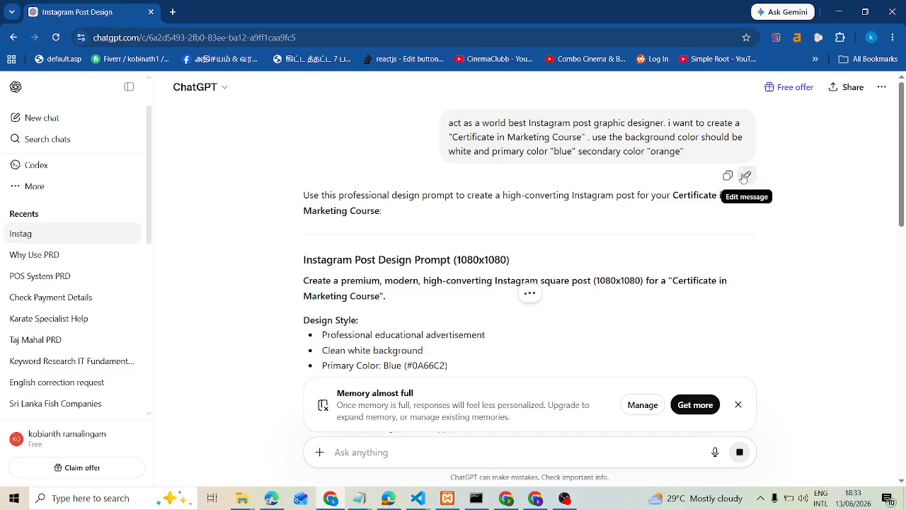
- Reopen the sent message for editing and append "need add some eye catchy text make more clicks ." to it
click(746, 175)
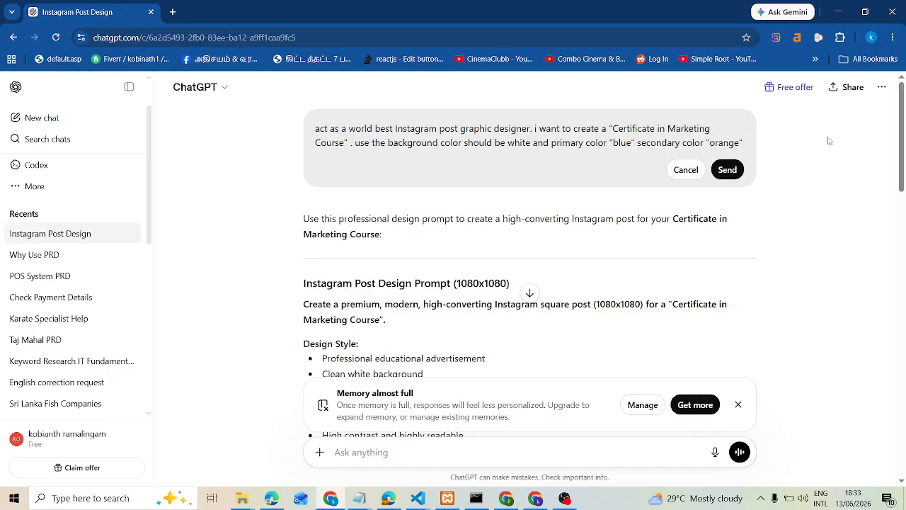
text(n)
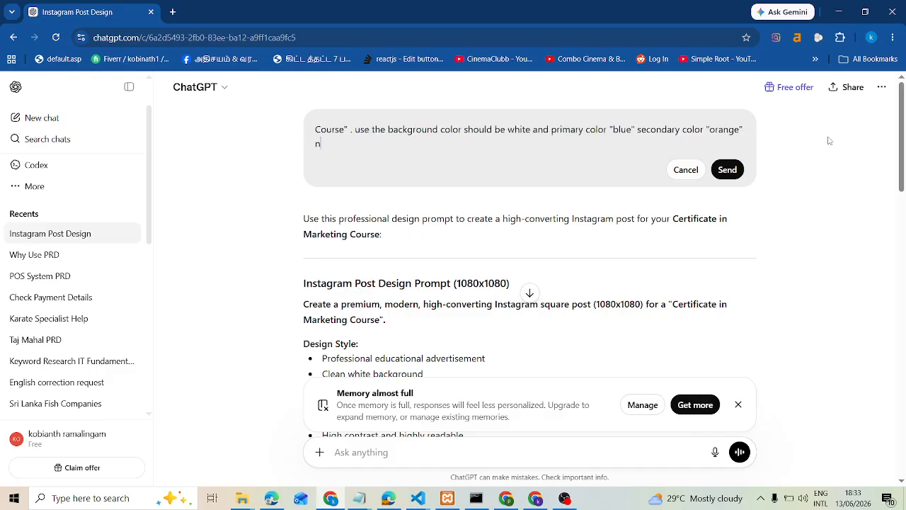
text(eed add)
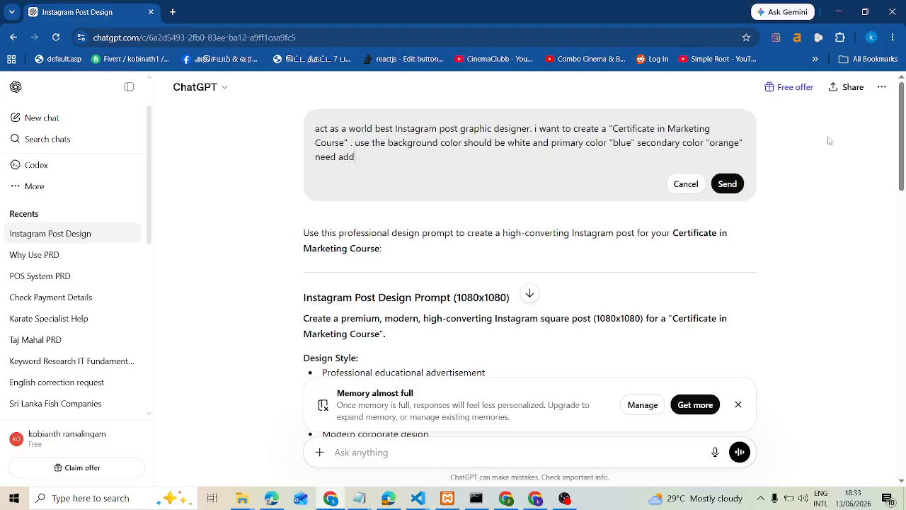
text( eye catchy text make more)
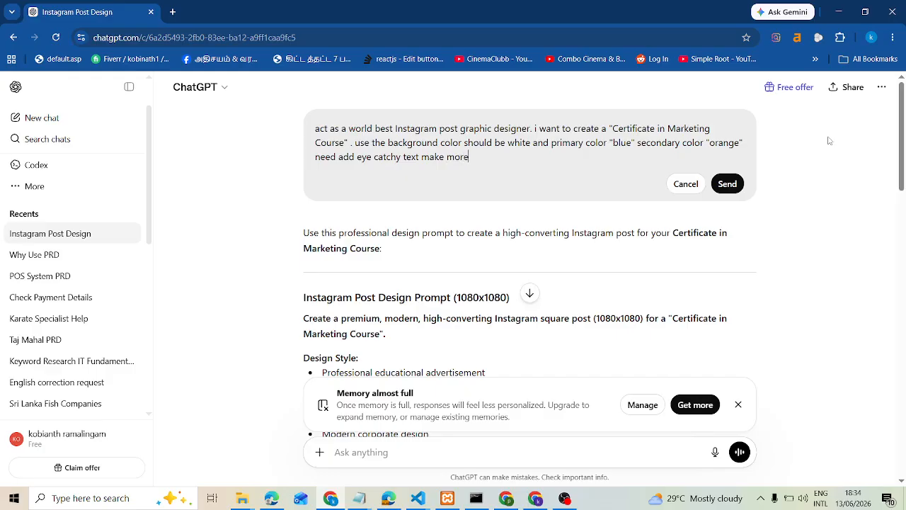
text( clicks)
click(359, 165)
text(some)
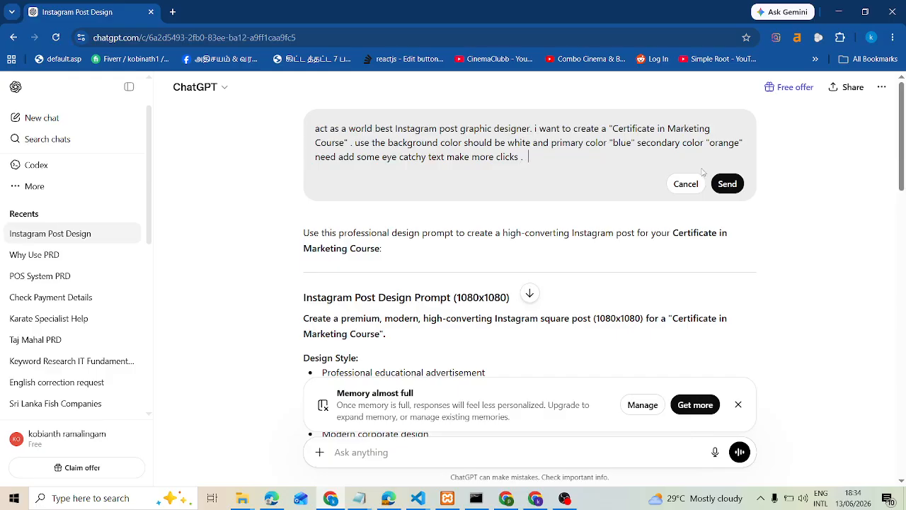
- Add "give me the prompt please" to the end of the edited message and resend it
text(give me the prompt pl)
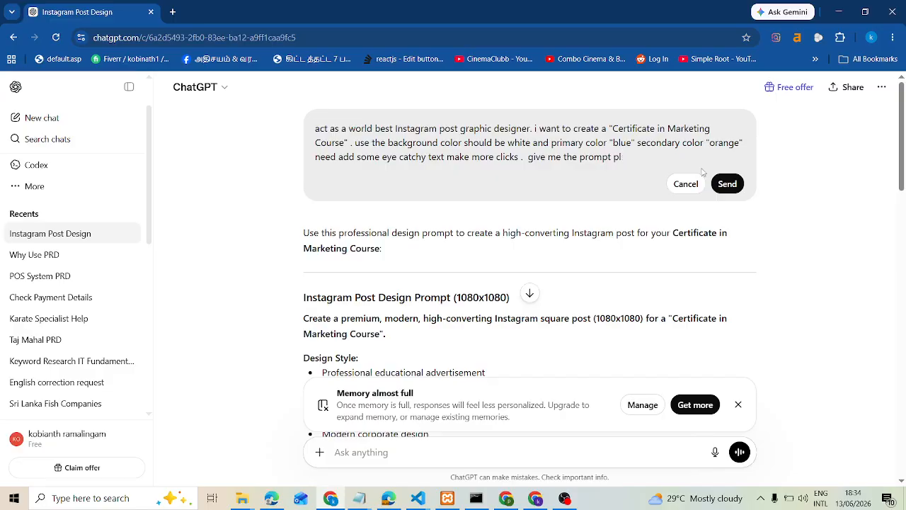
text(ease)
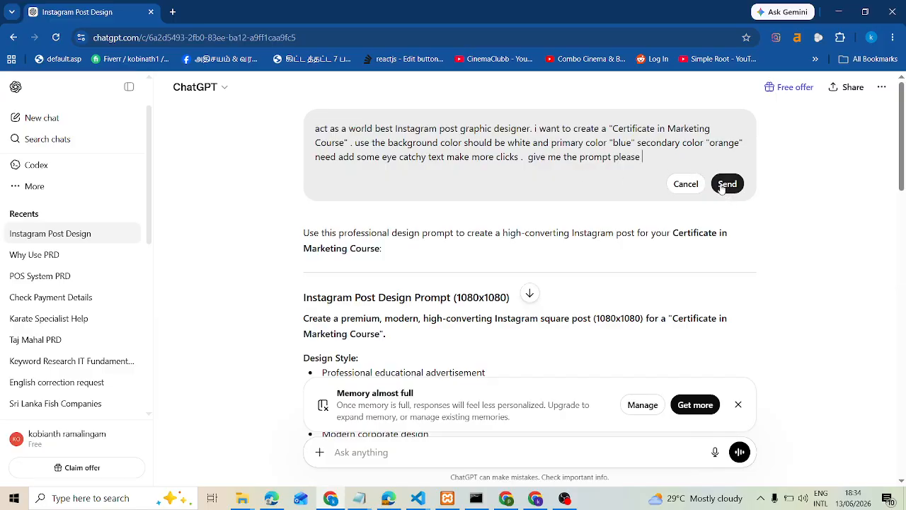
click(722, 188)
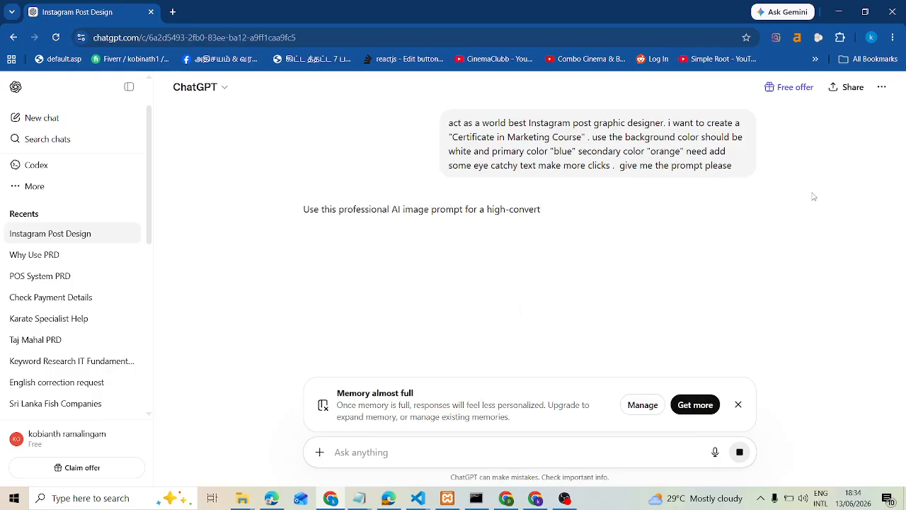
- Dismiss the memory notice and copy the generated prompt from "Create a premium" through "Start Your Marketing Career Now"
scroll(874, 199, down, 1)
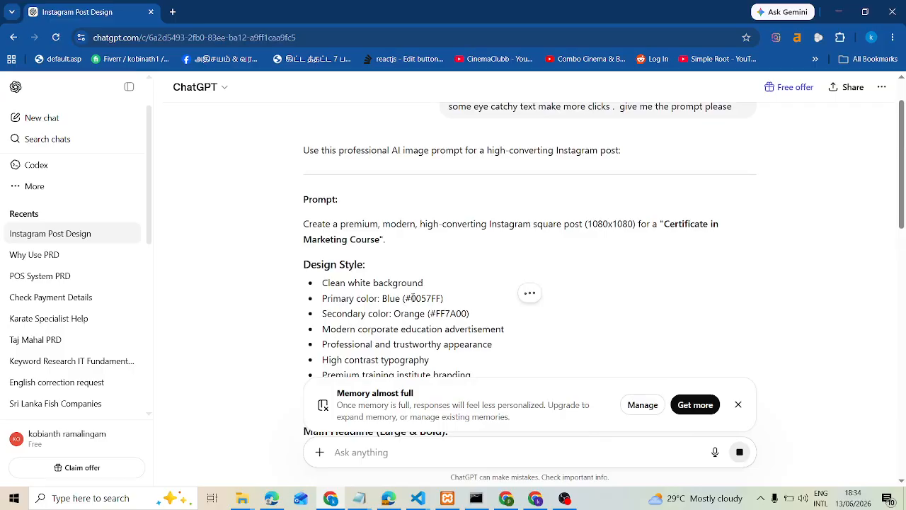
scroll(590, 189, up, 1)
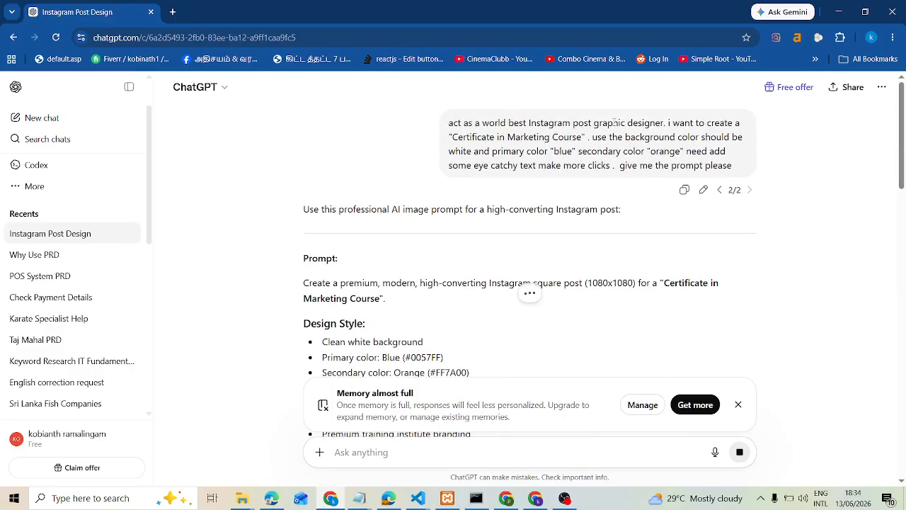
drag(447, 122, 736, 175)
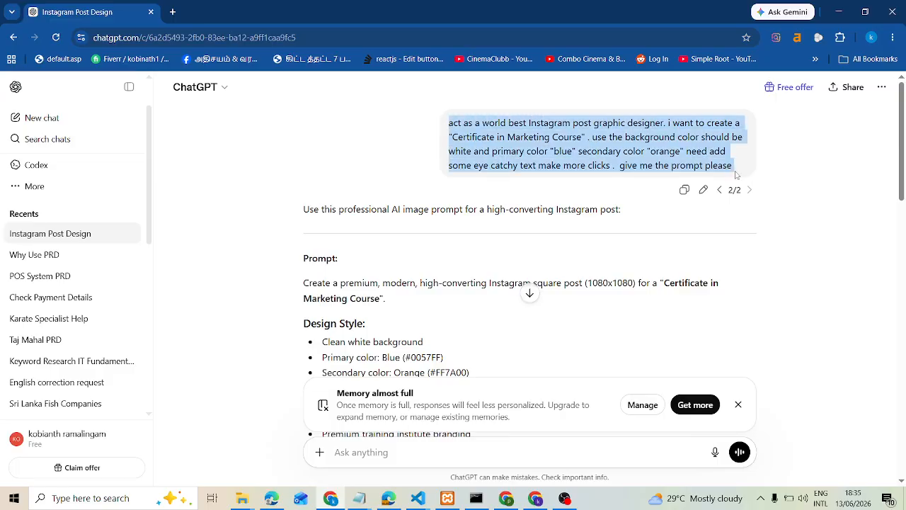
scroll(400, 260, down, 3)
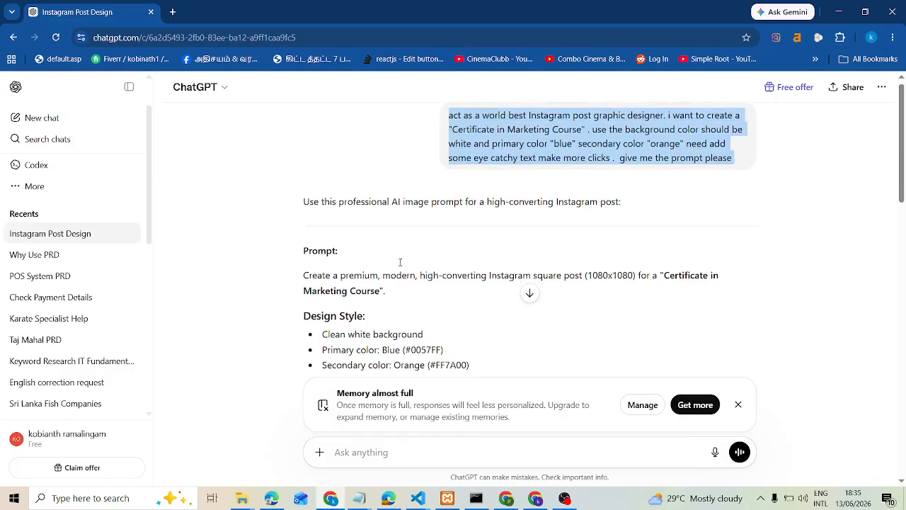
click(737, 405)
scroll(744, 350, down, 4)
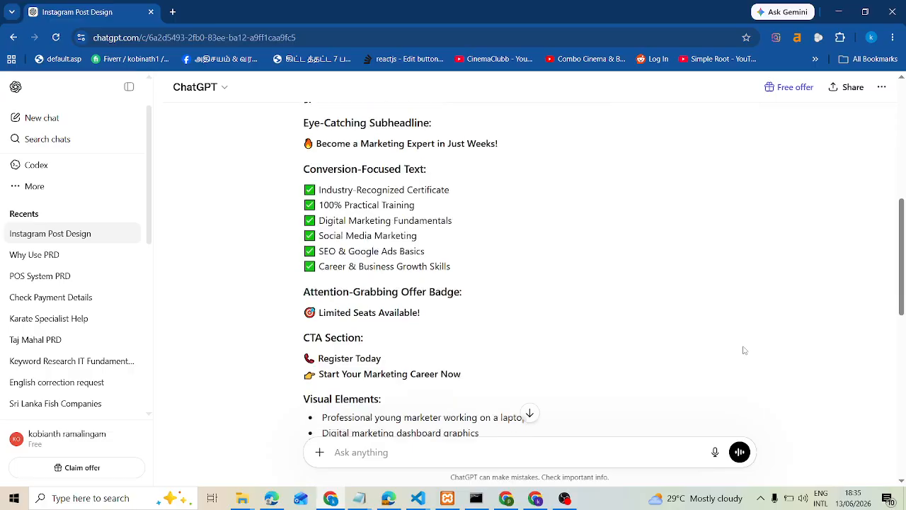
scroll(744, 350, down, 2)
scroll(454, 295, up, 1)
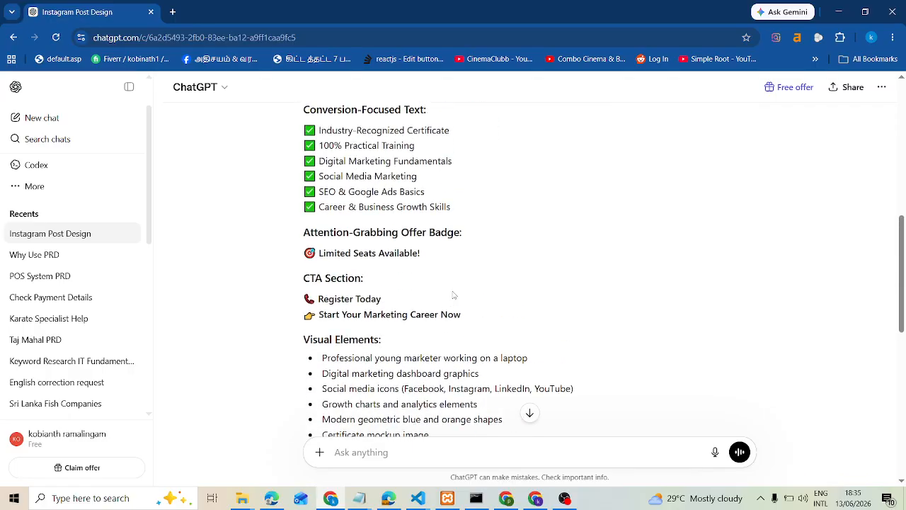
drag(453, 316, 304, 282)
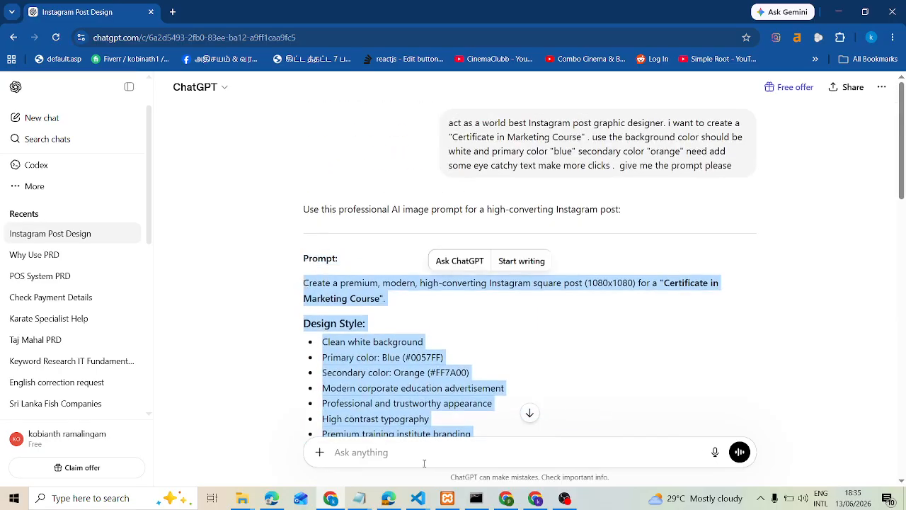
- Send a new message reading "i need you to genarate the instra post :" followed by the copied design prompt
click(386, 457)
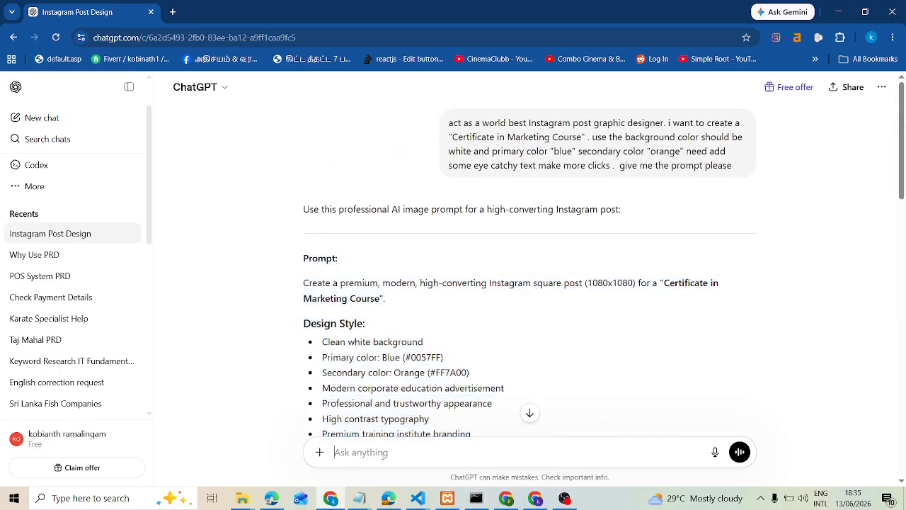
text(i need you to gena)
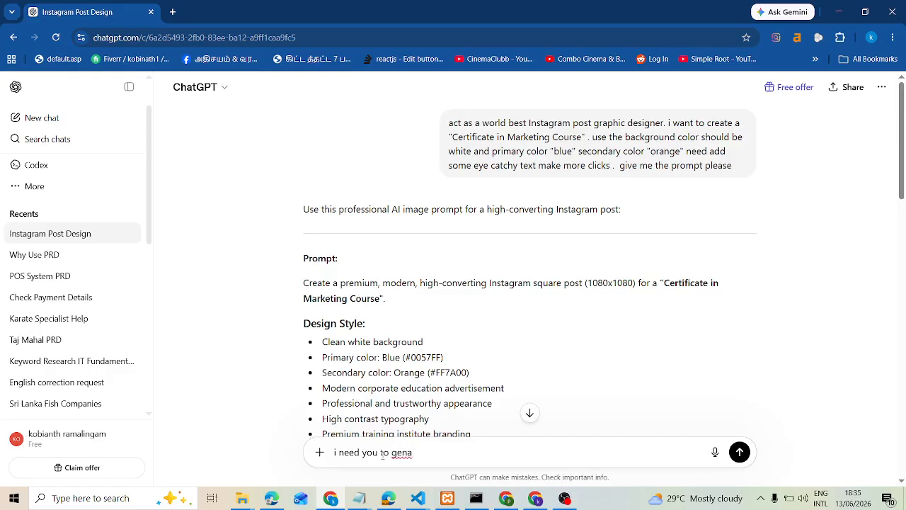
text(rate the instra post :)
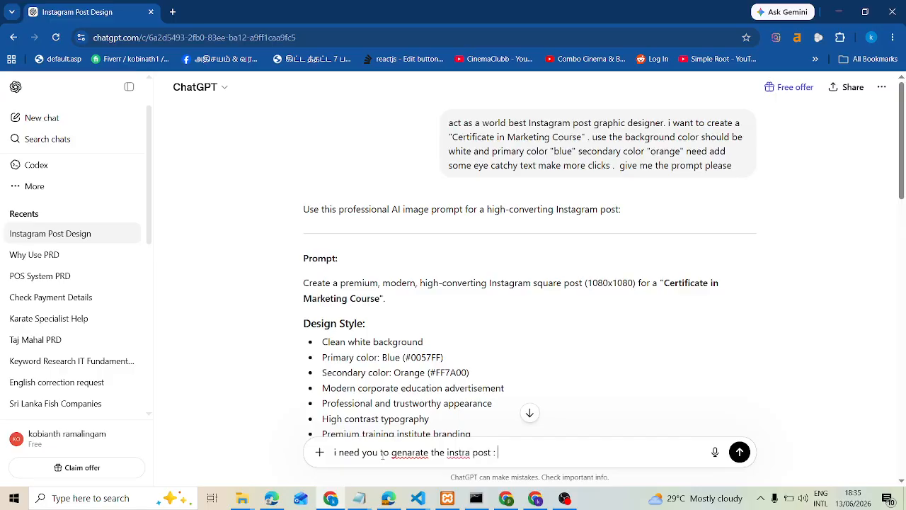
key(ctrl+v)
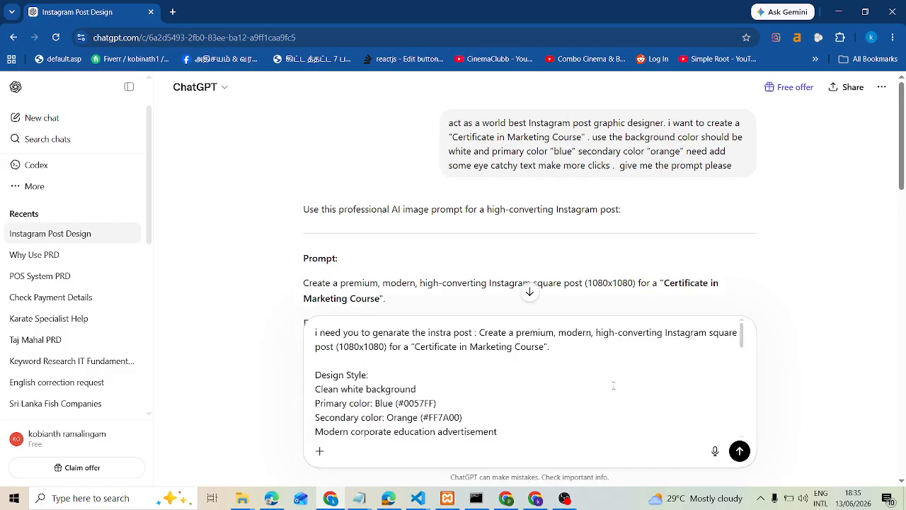
scroll(717, 400, down, 5)
scroll(695, 394, up, 5)
click(740, 451)
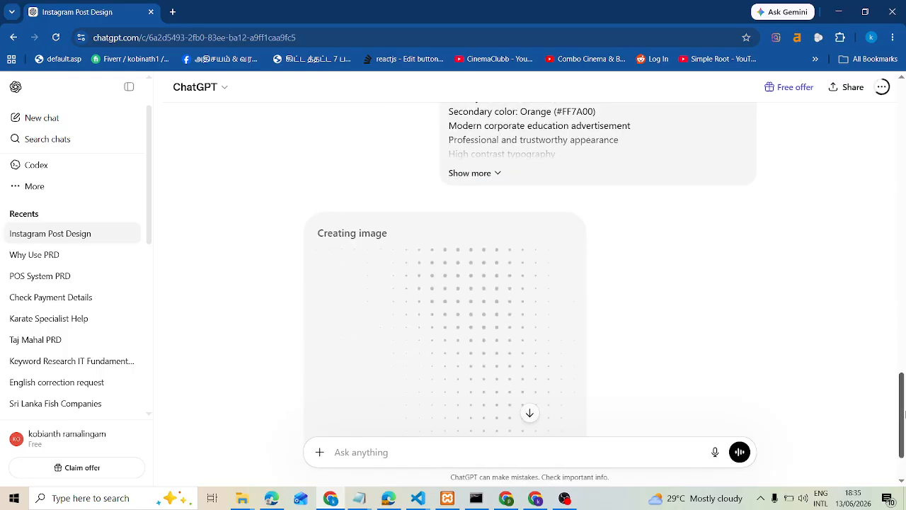
- Review the original request and the sections of the generated design prompt in the conversation
scroll(868, 344, up, 3)
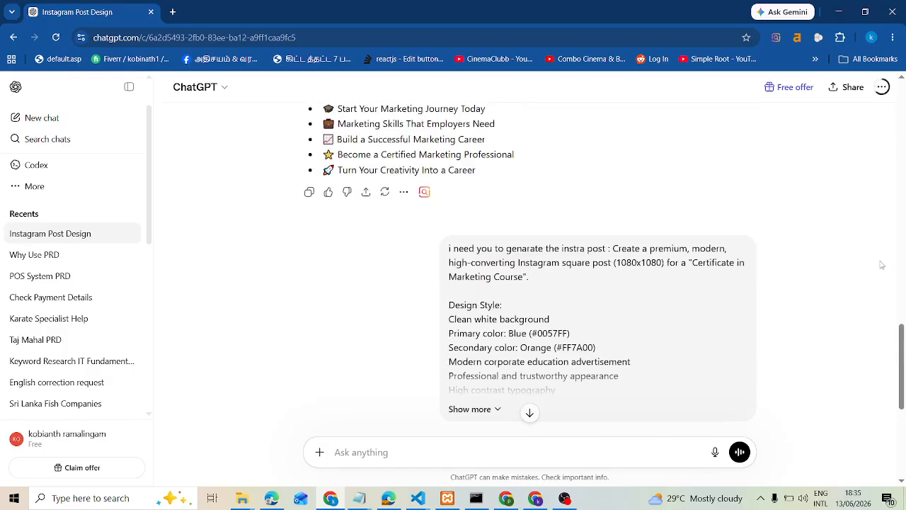
scroll(882, 268, down, 3)
scroll(882, 283, up, 6)
scroll(881, 287, up, 10)
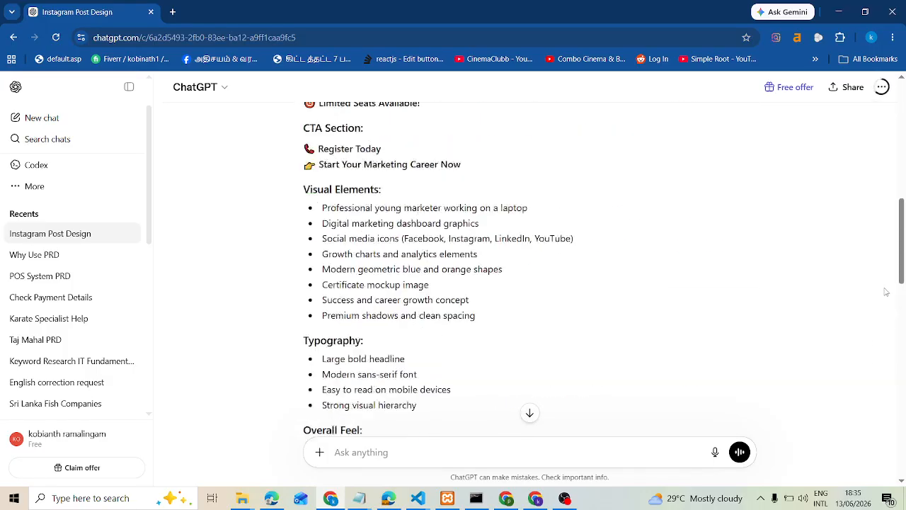
mouse_move(629, 149)
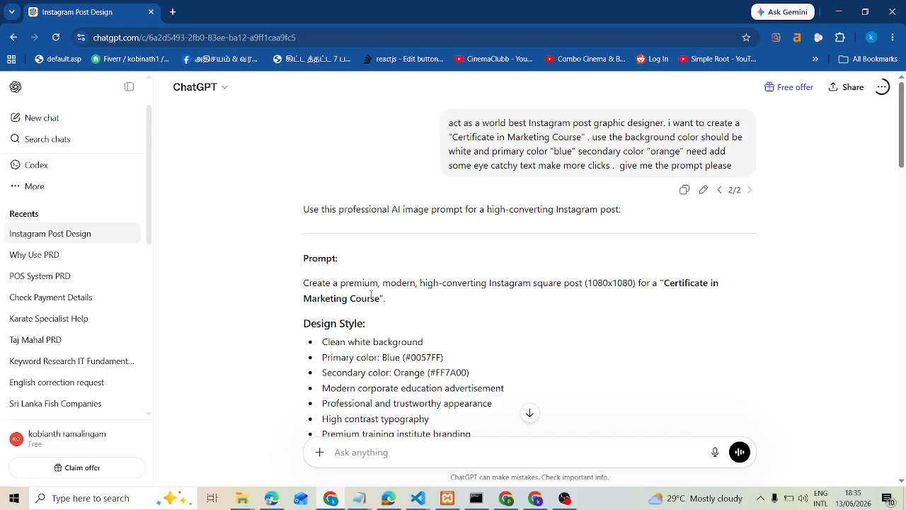
scroll(505, 255, down, 3)
scroll(404, 254, up, 4)
scroll(405, 255, down, 8)
scroll(394, 287, down, 15)
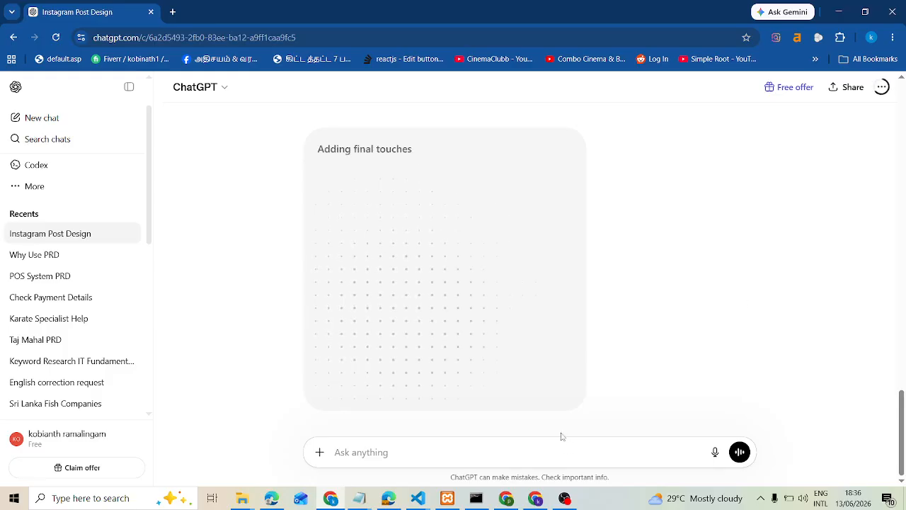
- Expand the sent image request to its full text and compare it with the generated design prompt
scroll(461, 199, up, 3)
scroll(447, 247, down, 3)
scroll(673, 268, up, 3)
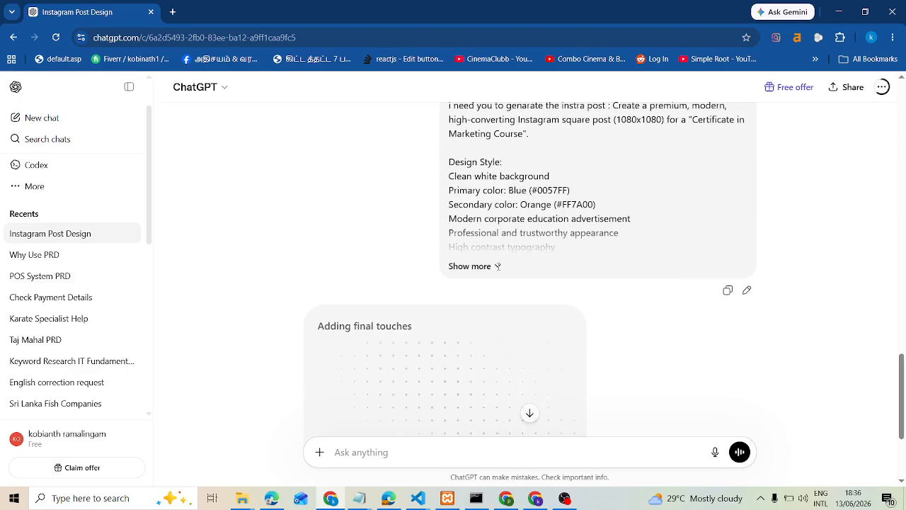
click(497, 265)
scroll(783, 259, down, 10)
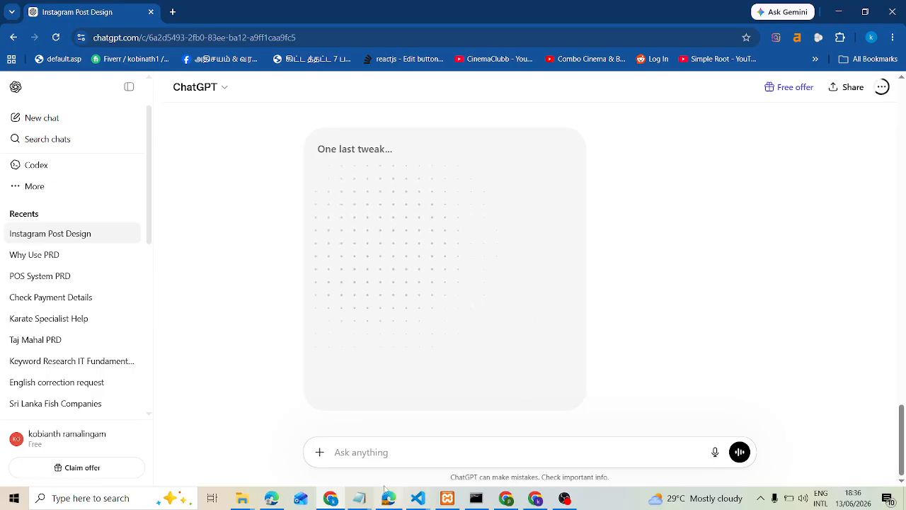
click(365, 452)
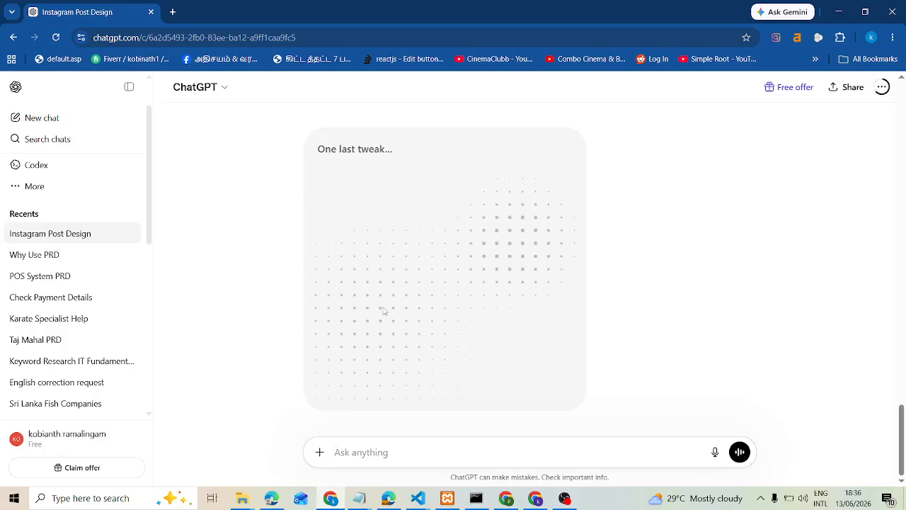
scroll(431, 257, up, 2)
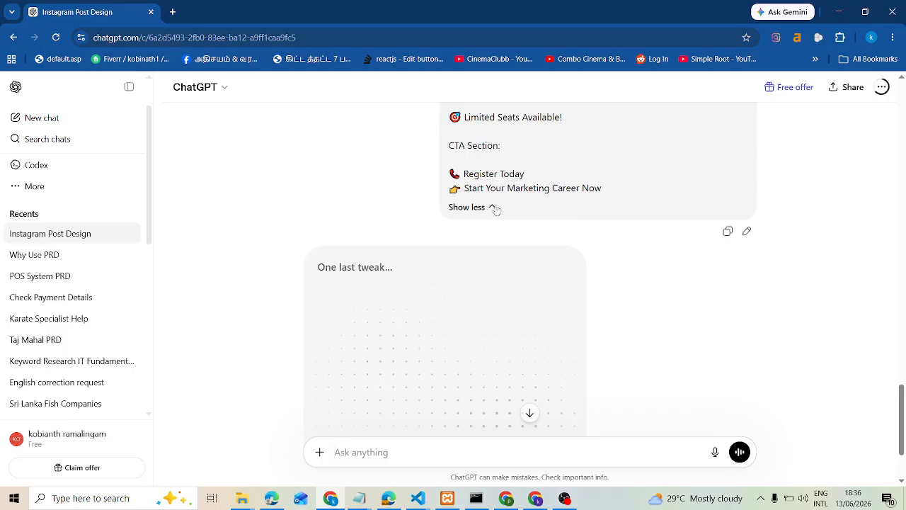
scroll(741, 178, down, 2)
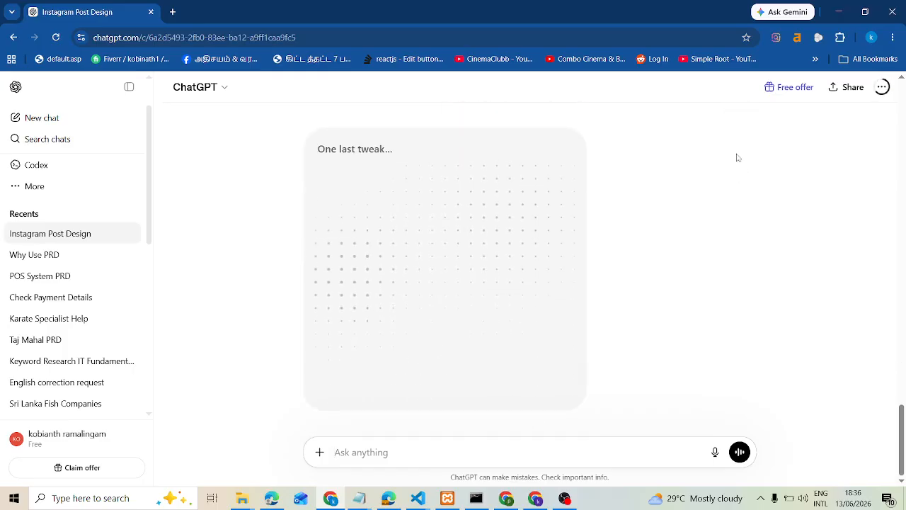
scroll(724, 189, up, 15)
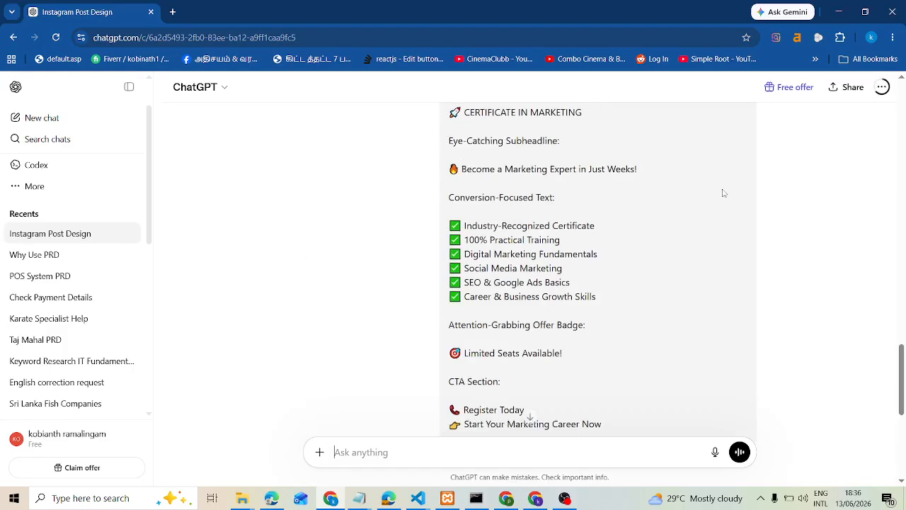
scroll(723, 192, up, 4)
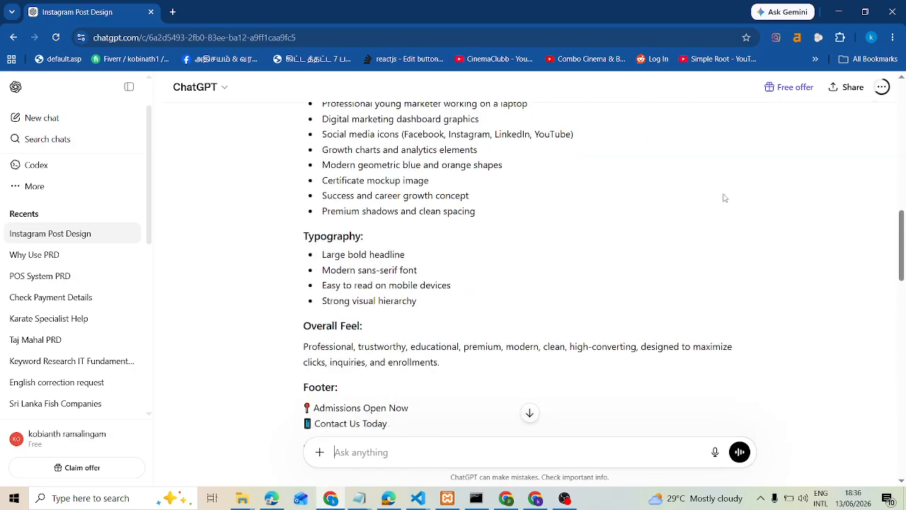
- Examine the generated Certificate in Marketing post image against the text of the image request
scroll(724, 194, down, 14)
scroll(725, 196, down, 2)
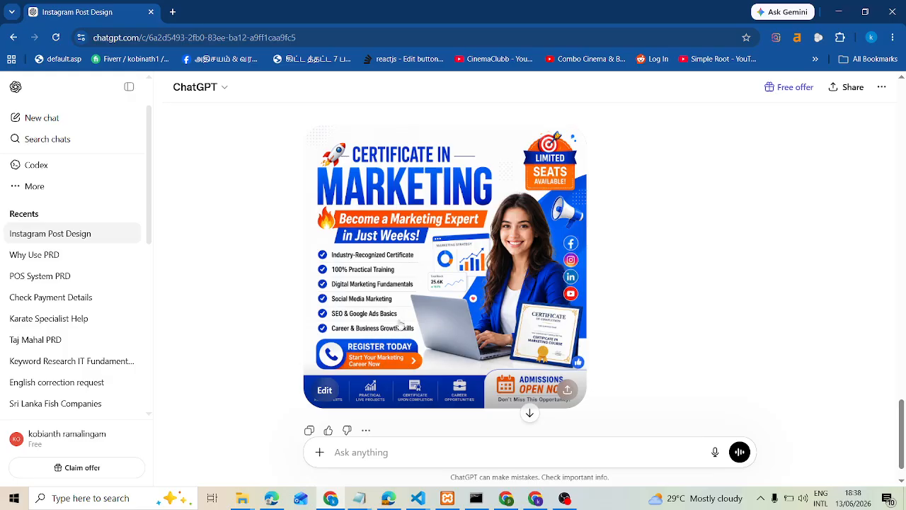
scroll(738, 231, down, 1)
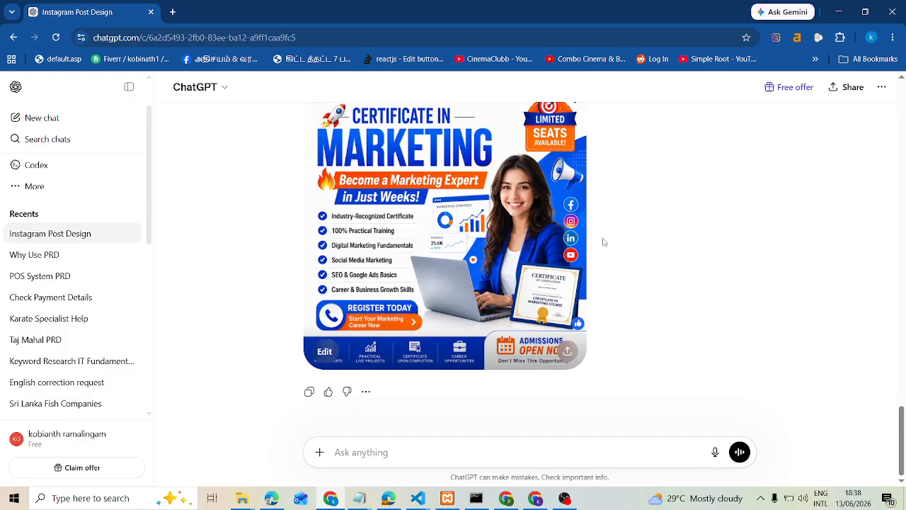
scroll(603, 240, up, 2)
scroll(657, 243, down, 2)
scroll(611, 196, up, 2)
scroll(616, 191, up, 2)
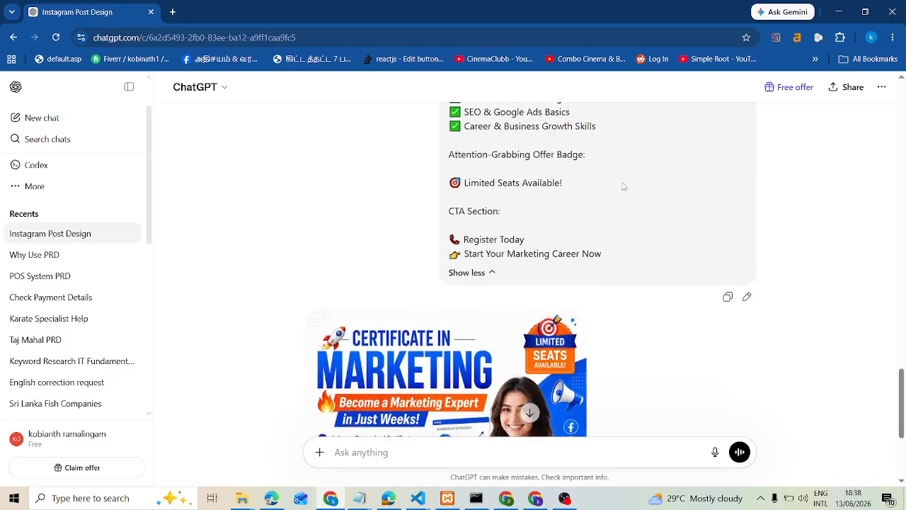
scroll(604, 188, down, 4)
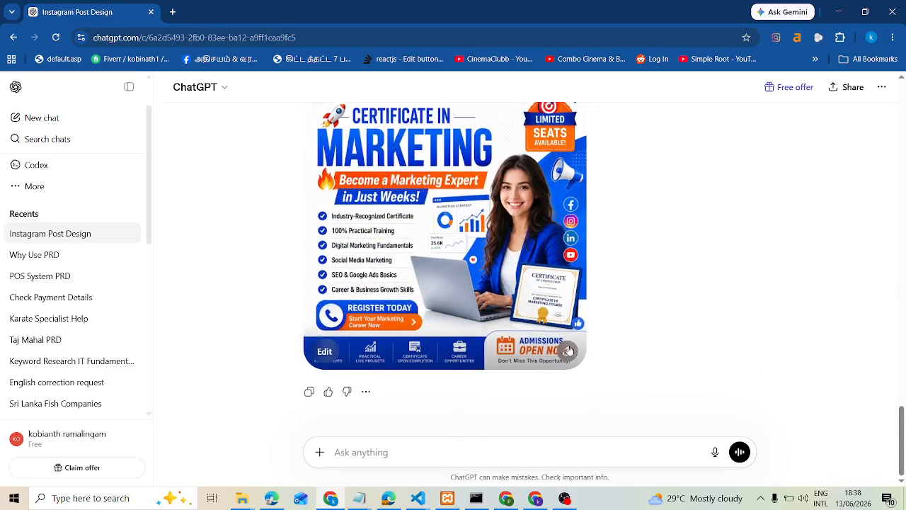
- Draft a follow-up message reading "i need the eye catchy marketing text please put on the instra description of this post"
scroll(656, 249, up, 2)
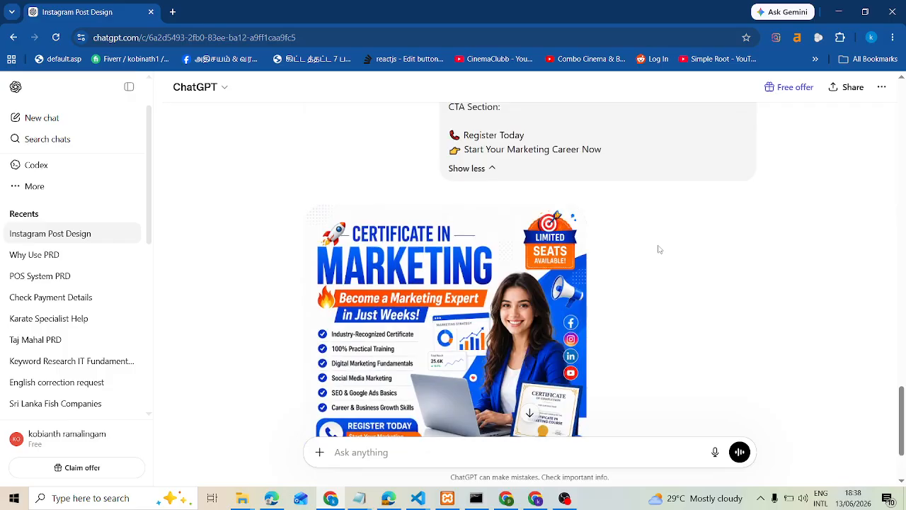
scroll(637, 258, down, 1)
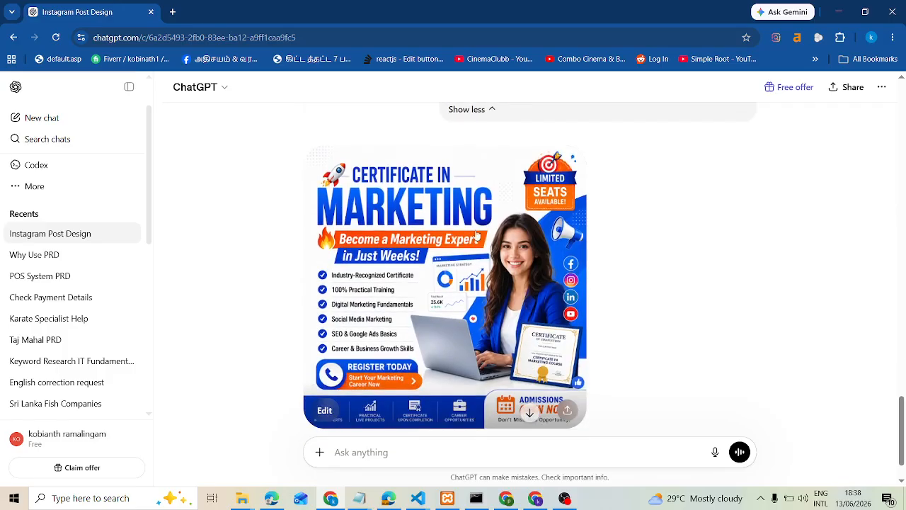
scroll(471, 283, down, 1)
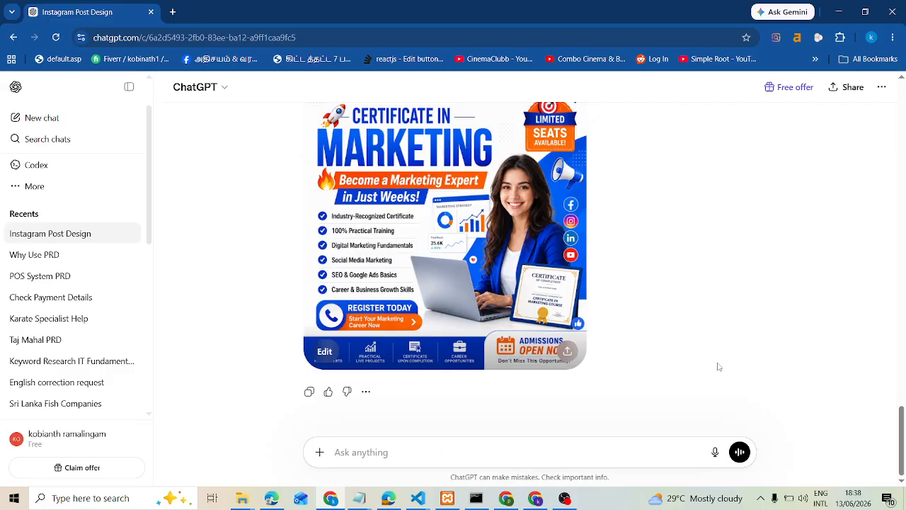
text(i need the eye catch)
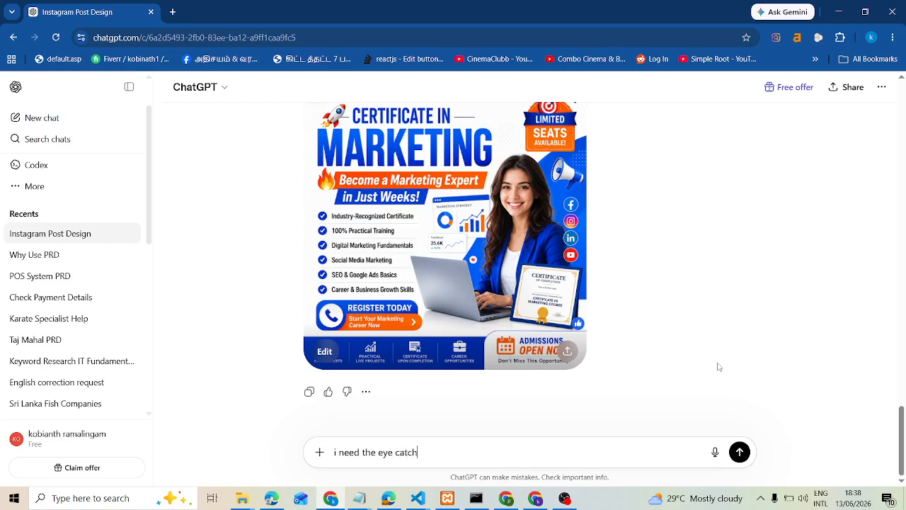
text(y market)
key(BackSpace)
text(t please pu)
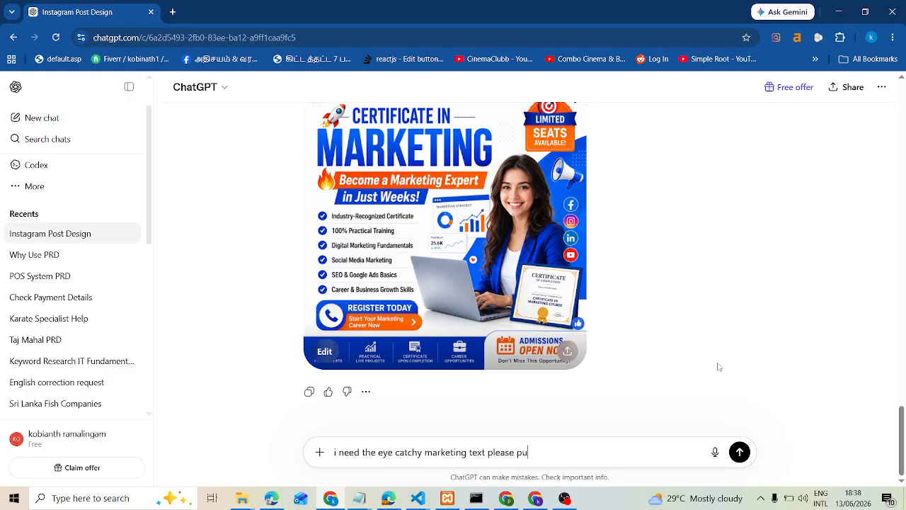
text(t on the instra description of this post)
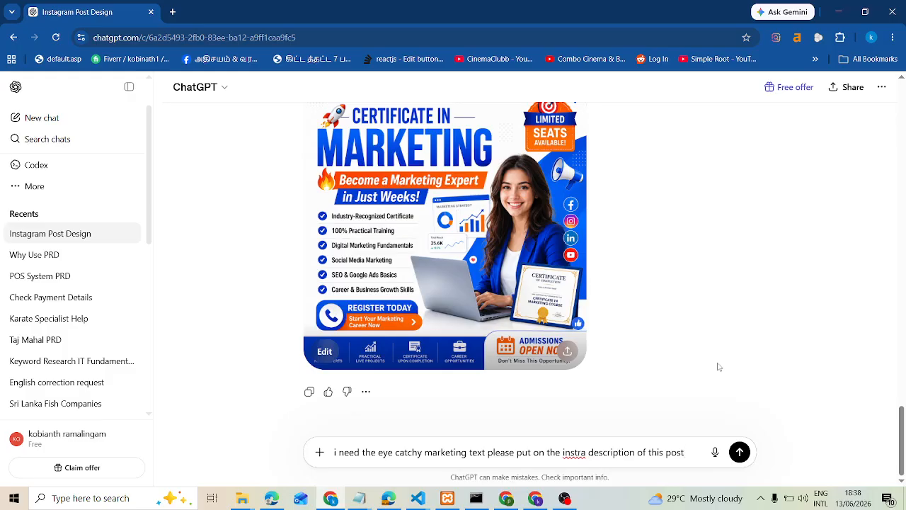
- Replace the misspelled word "instra" in the draft with "Instagram" copied from the first message of the conversation
right_click(574, 453)
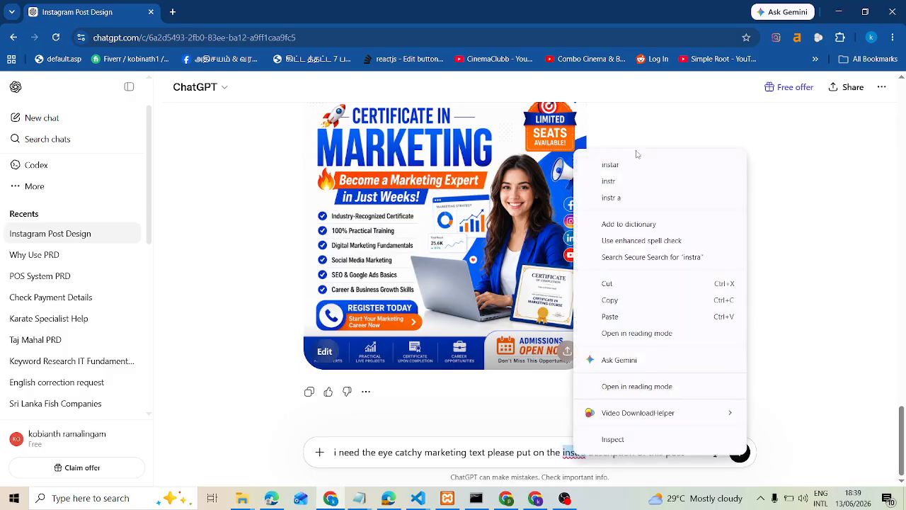
scroll(499, 205, up, 3)
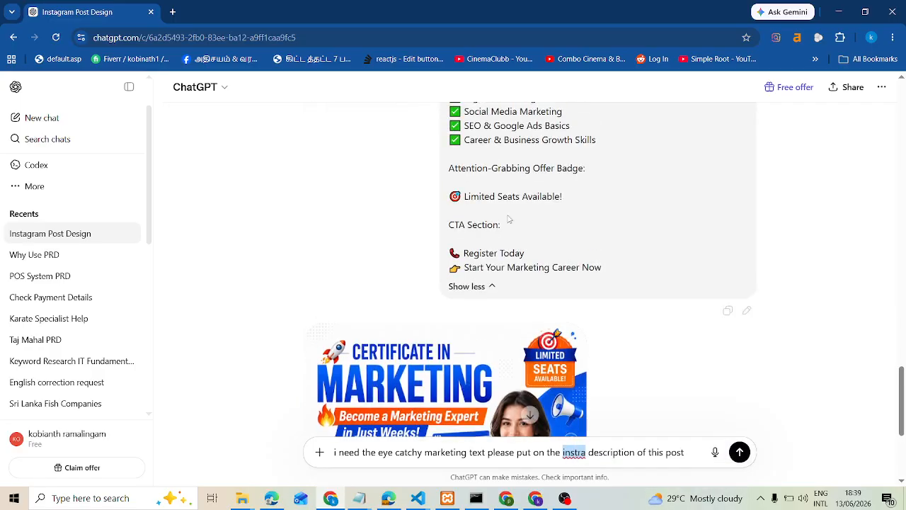
scroll(508, 221, up, 15)
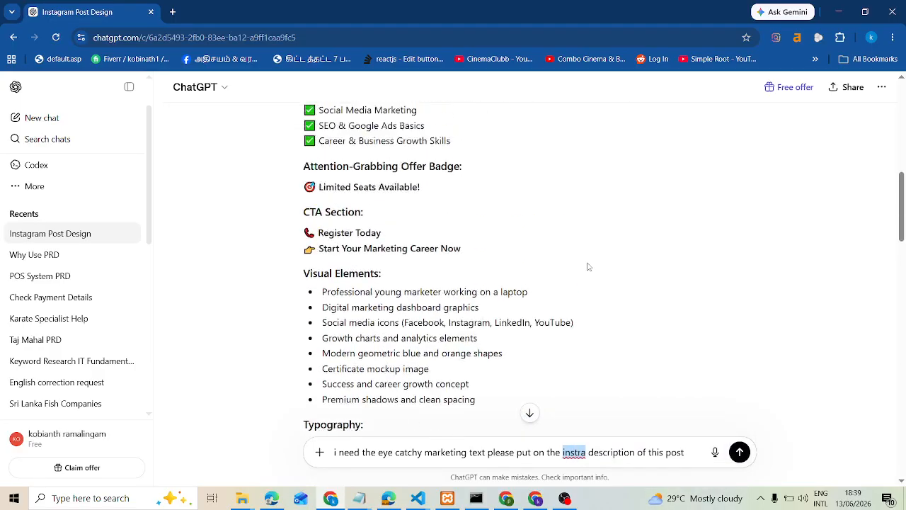
scroll(587, 266, up, 10)
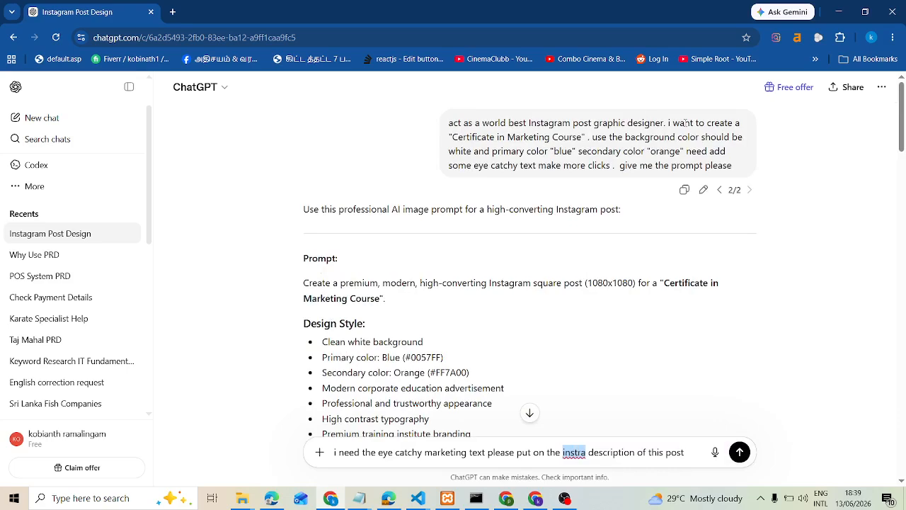
double_click(550, 122)
key(ctrl+c)
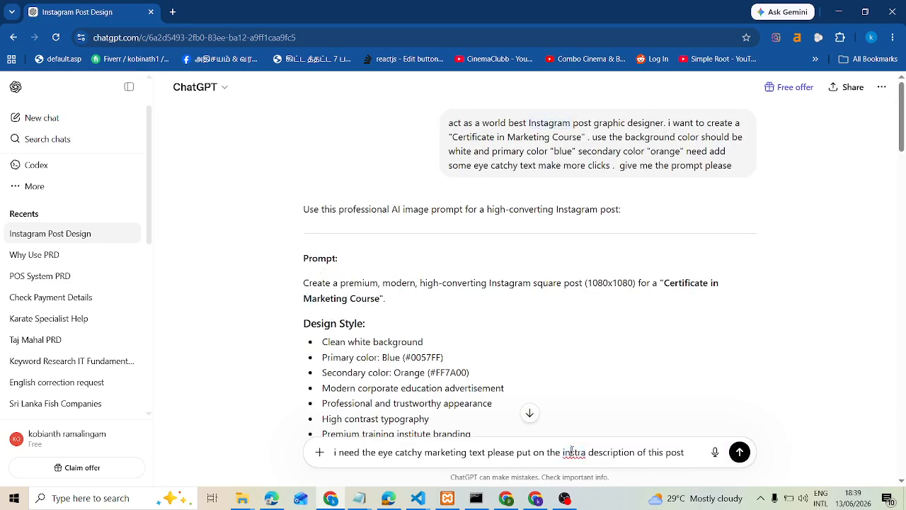
double_click(574, 452)
key(ctrl+v)
click(701, 430)
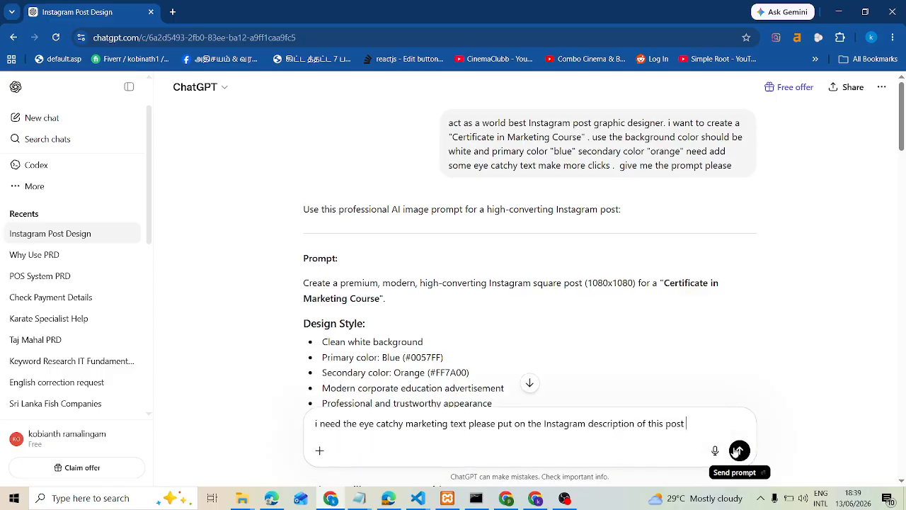
- Append "/human" to the end of the draft and send the message
text(/human)
click(688, 423)
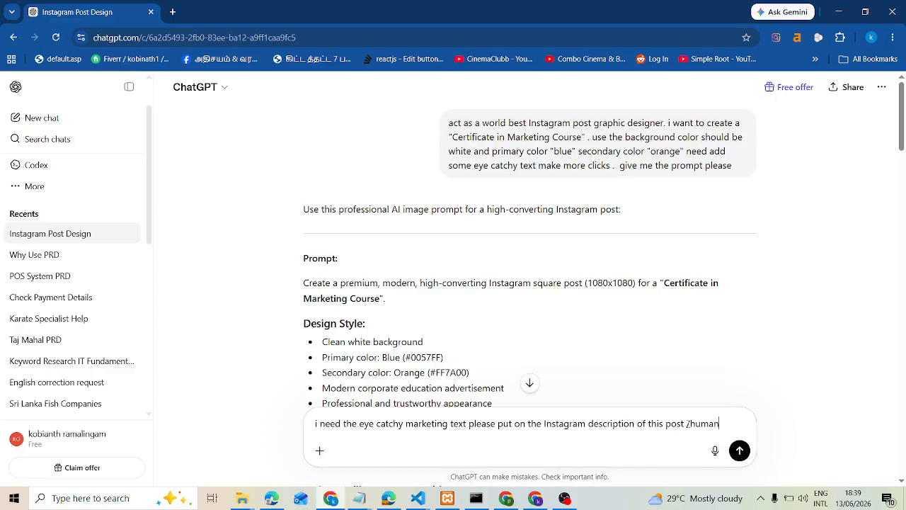
click(743, 453)
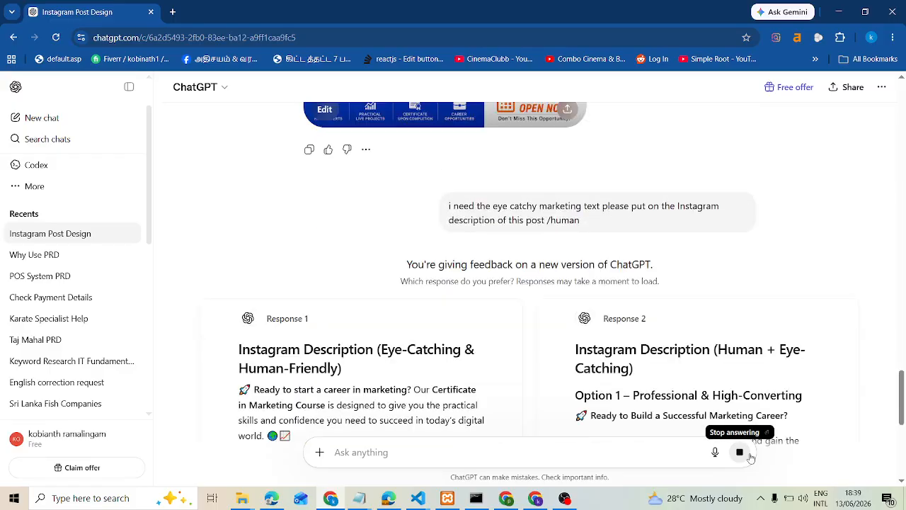
- Compare the two suggested Instagram descriptions, including their hashtags, and review them against the generated post image
scroll(733, 268, down, 2)
scroll(722, 191, down, 2)
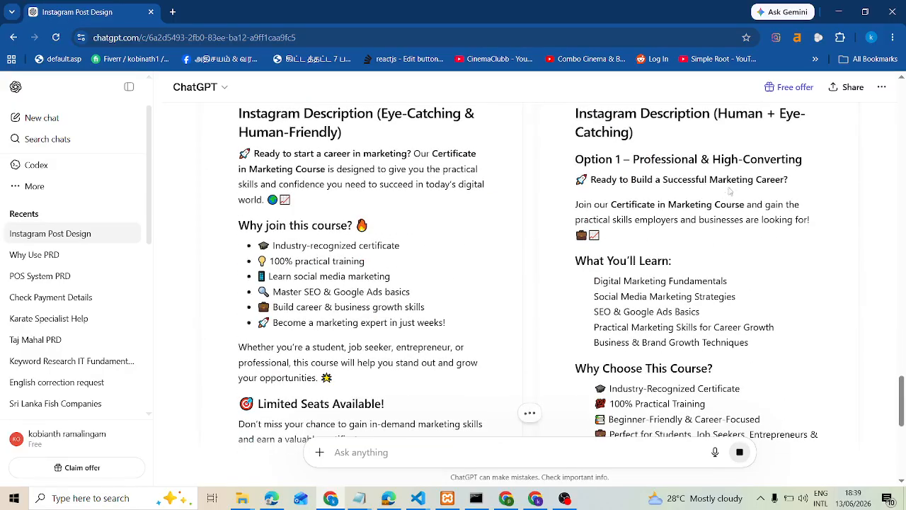
scroll(730, 192, up, 2)
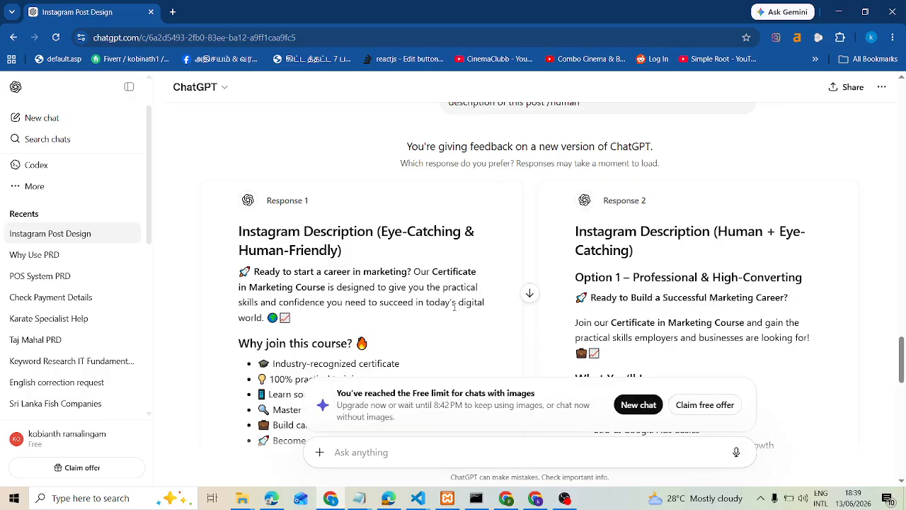
scroll(498, 294, down, 2)
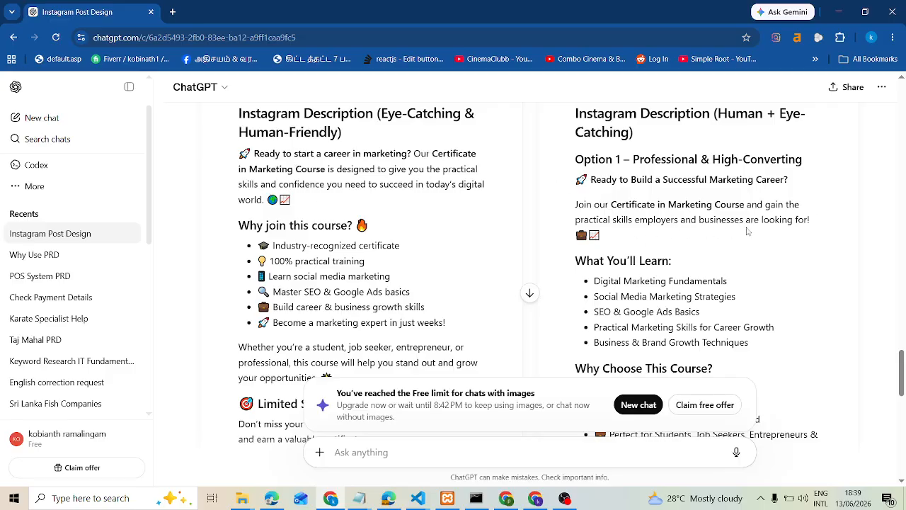
scroll(680, 240, down, 5)
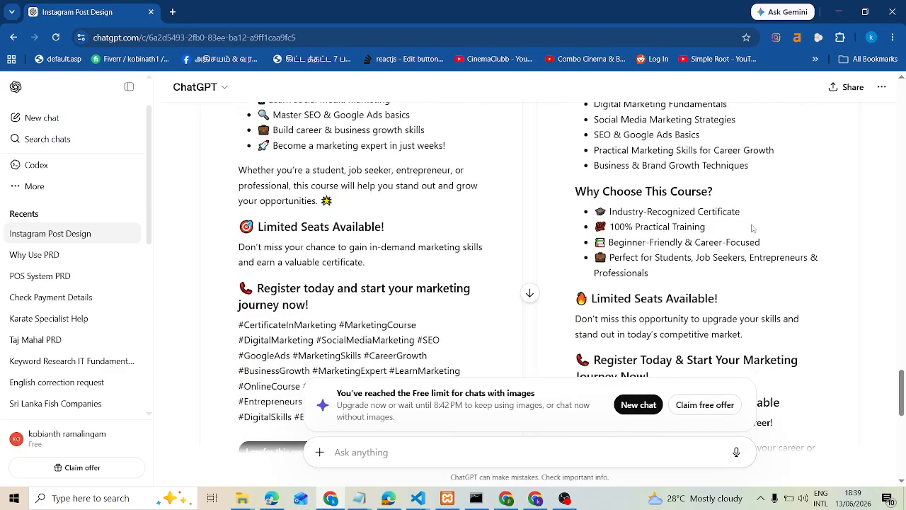
scroll(753, 228, down, 1)
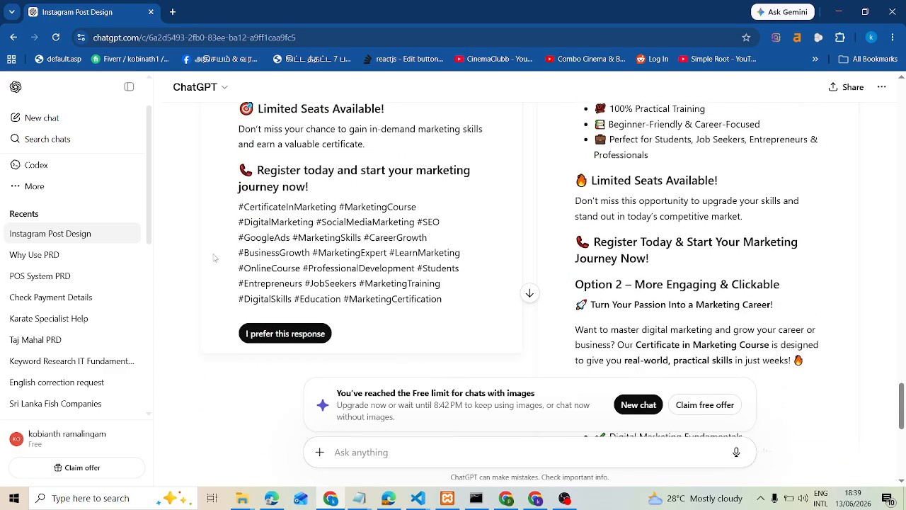
drag(240, 203, 514, 306)
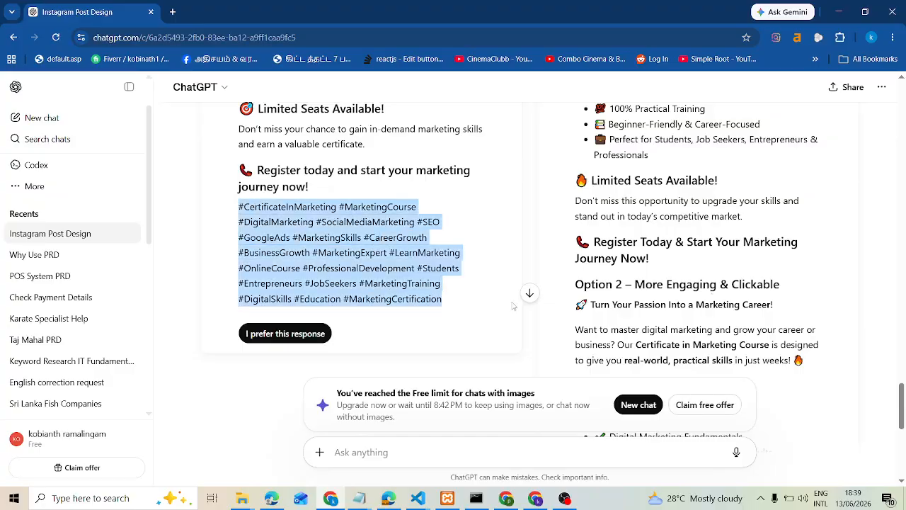
scroll(745, 289, down, 4)
scroll(745, 288, up, 10)
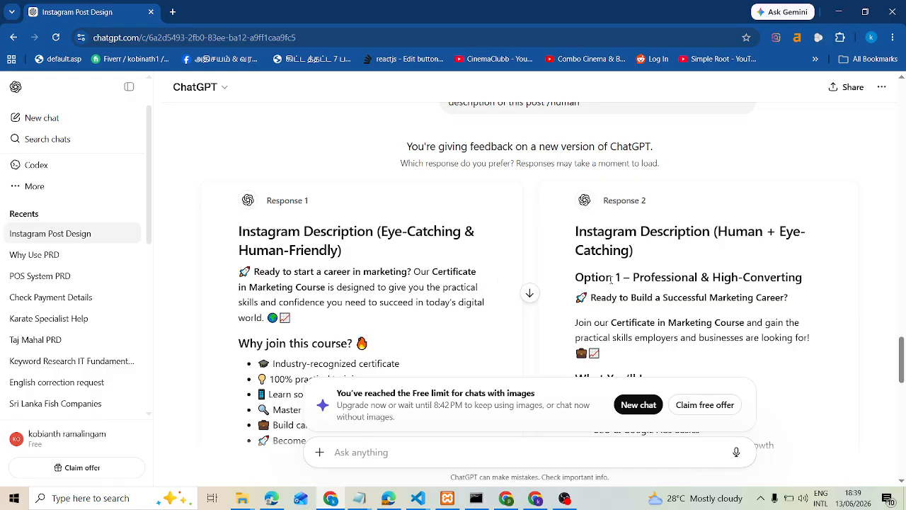
scroll(644, 276, up, 4)
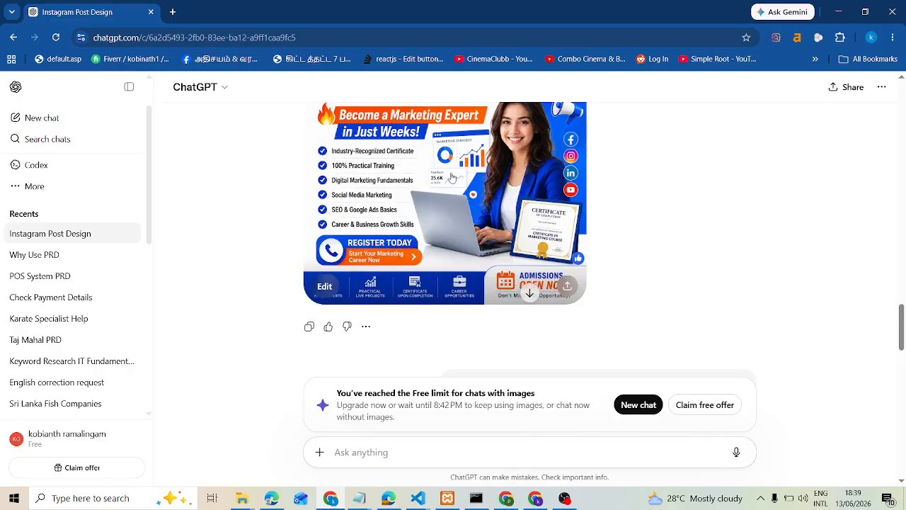
scroll(467, 183, down, 5)
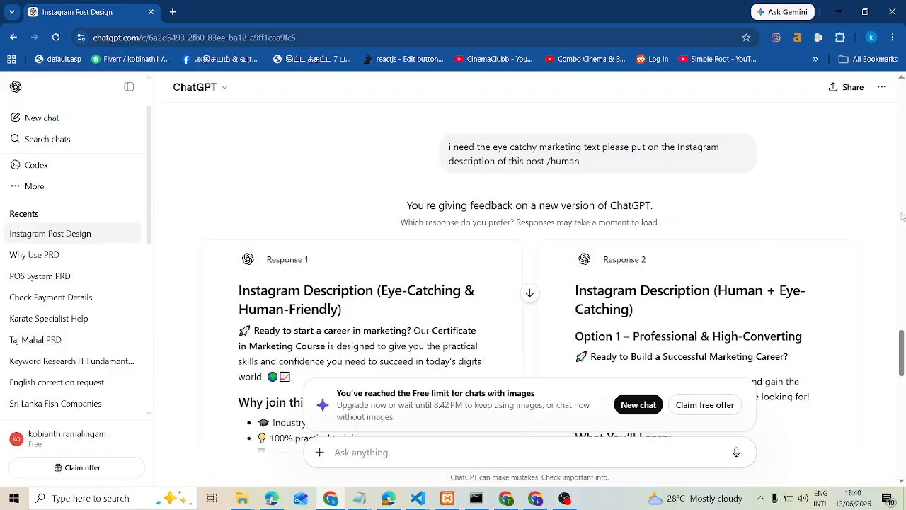
scroll(902, 216, up, 8)
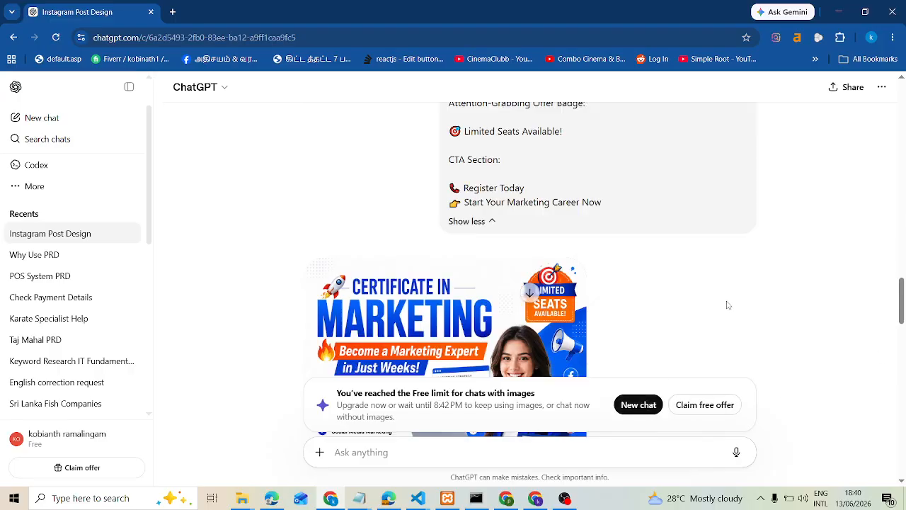
- Start a new chat and draft the opening "act as word best software developer.", correcting the spelling of "developer"
click(48, 120)
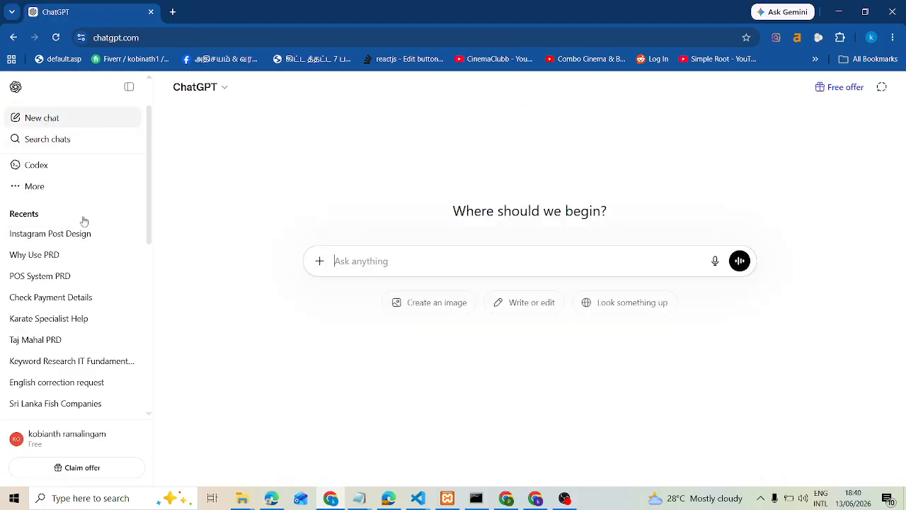
click(41, 238)
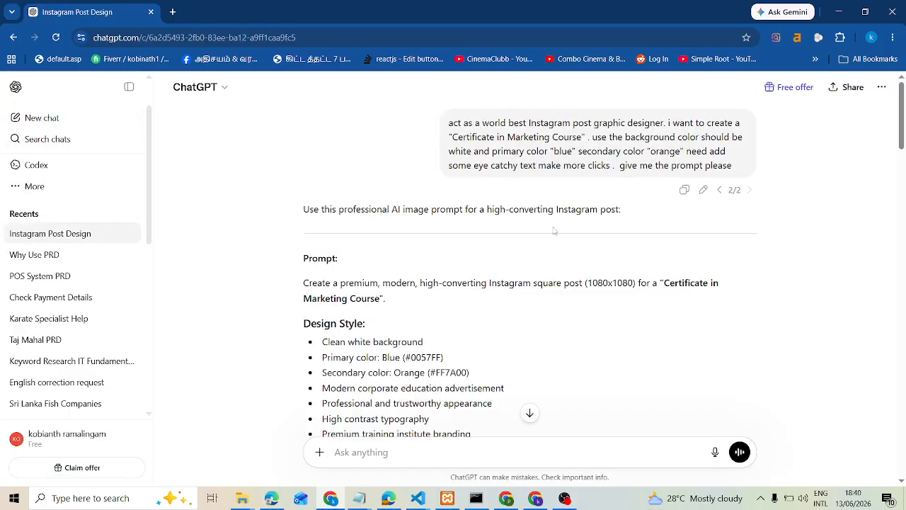
click(53, 119)
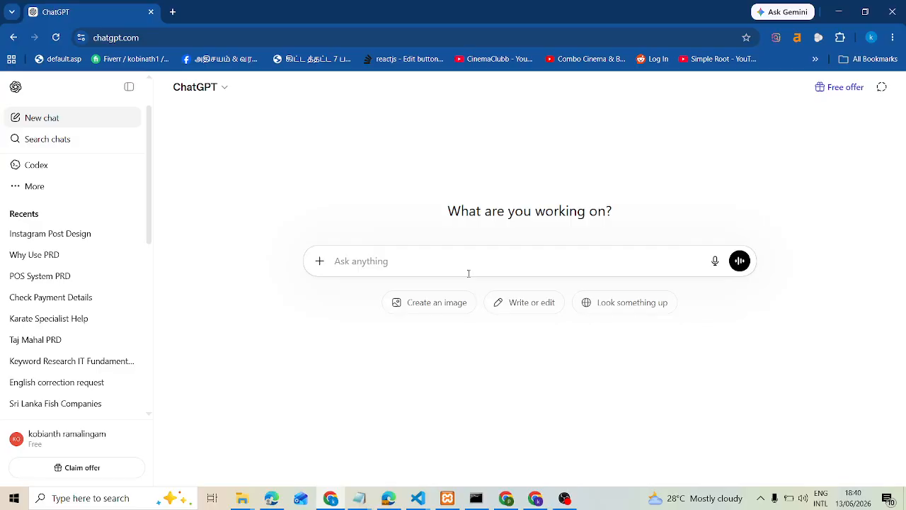
text(act A)
key(BackSpace)
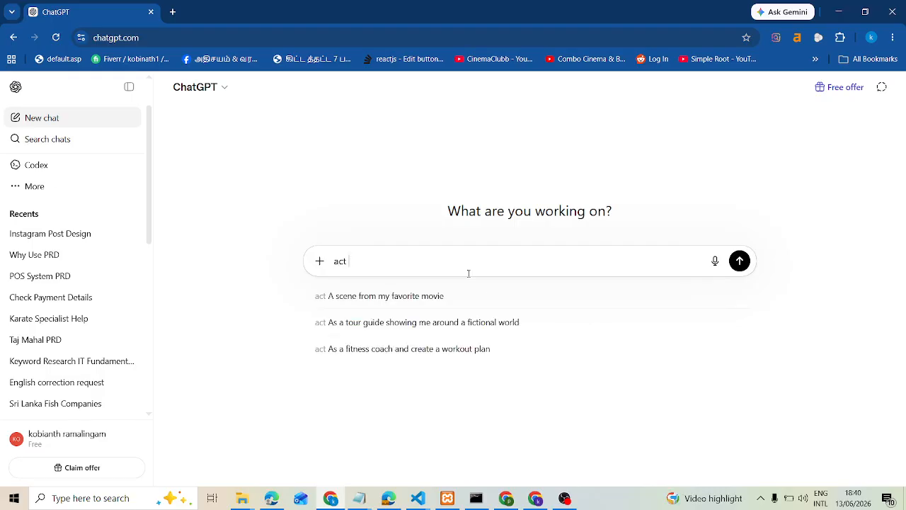
text(as word)
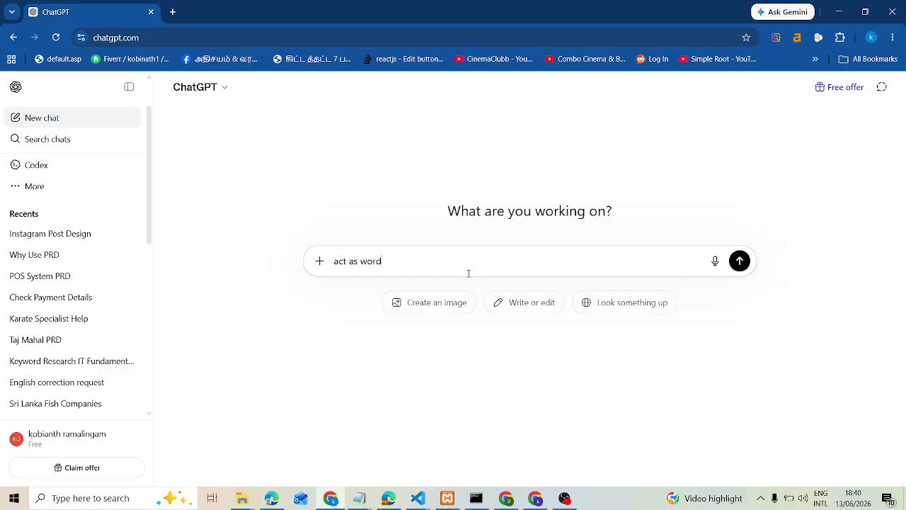
text( best software devloper.)
right_click(470, 261)
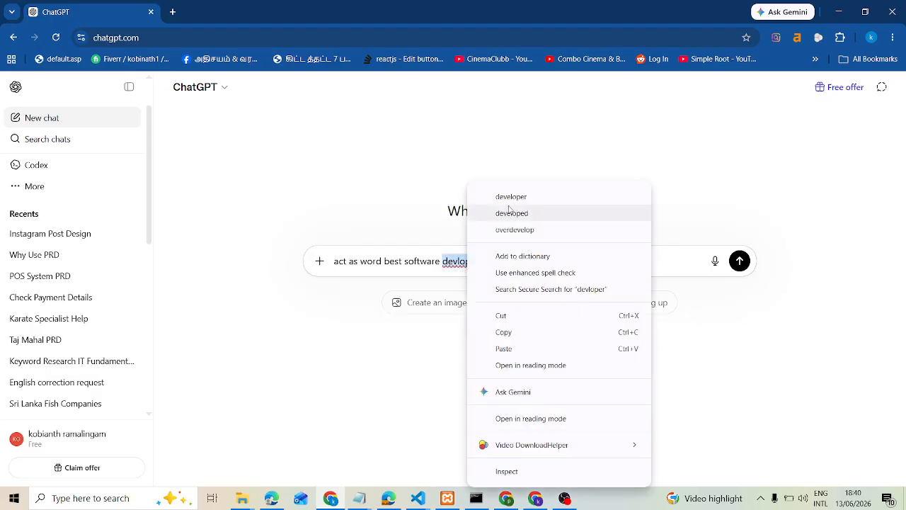
click(509, 196)
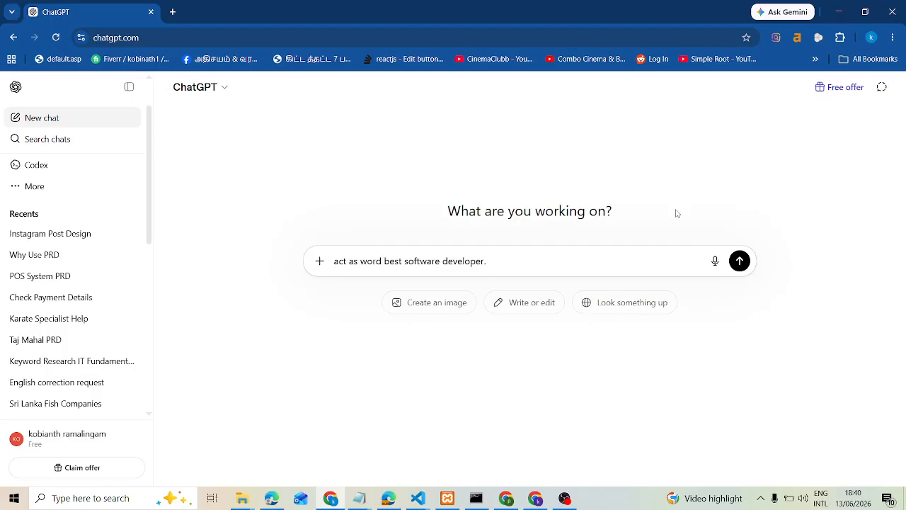
- Continue the draft message with "i want to make a inventory pos system"
text(give)
key(BackSpace)
key(BackSpace)
text(ve)
key(BackSpace)
key(BackSpace)
key(BackSpace)
text(wan)
text(t to mak)
text(e a inst)
text(entor)
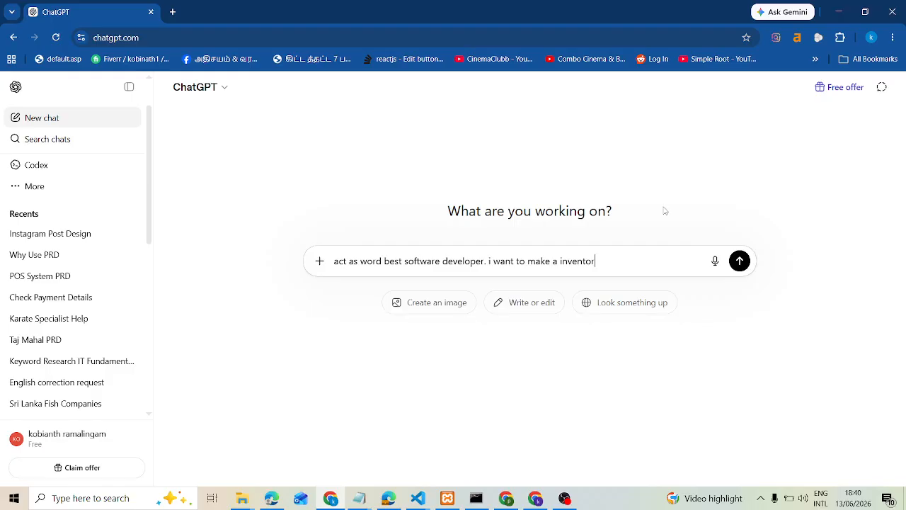
text(y pos system)
- Complete the draft message by adding "prd for my super market" after "inventory pos system" and send it
right_click(608, 261)
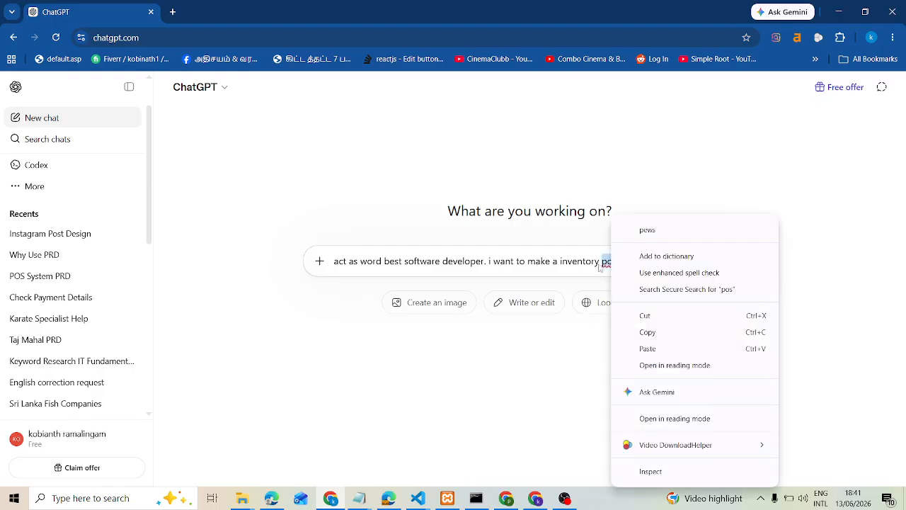
key(Escape)
drag(612, 261, 617, 262)
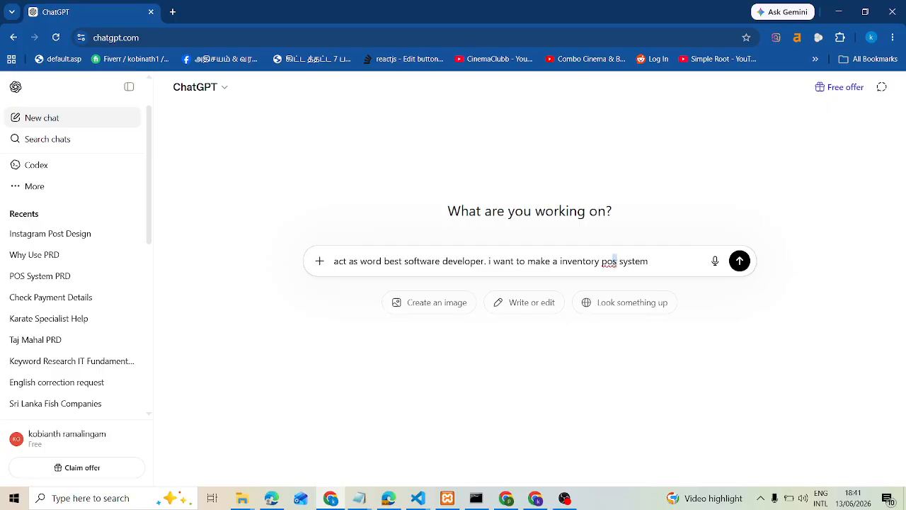
click(687, 259)
text(prd)
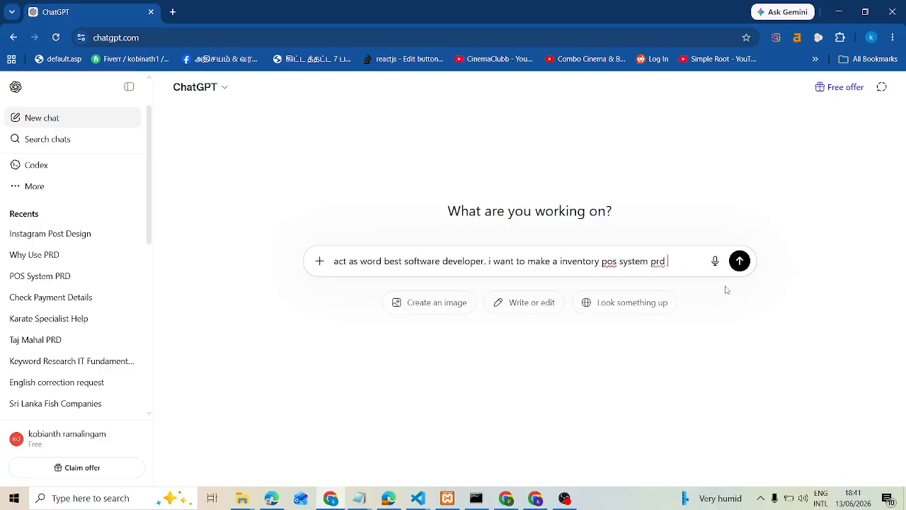
text(for my super m)
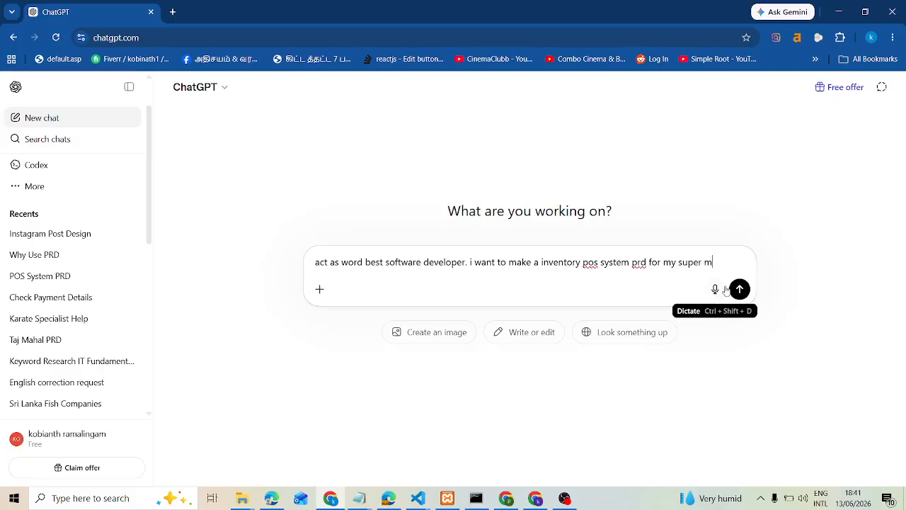
text(arket)
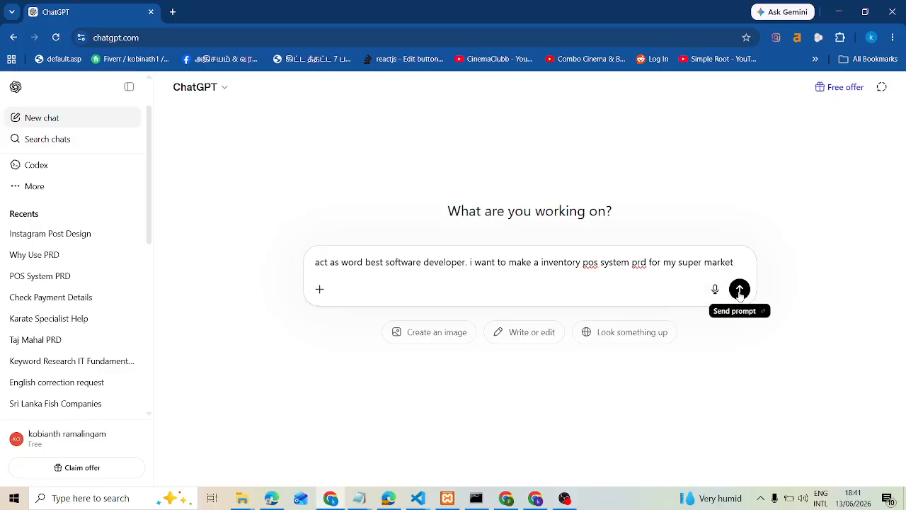
click(740, 290)
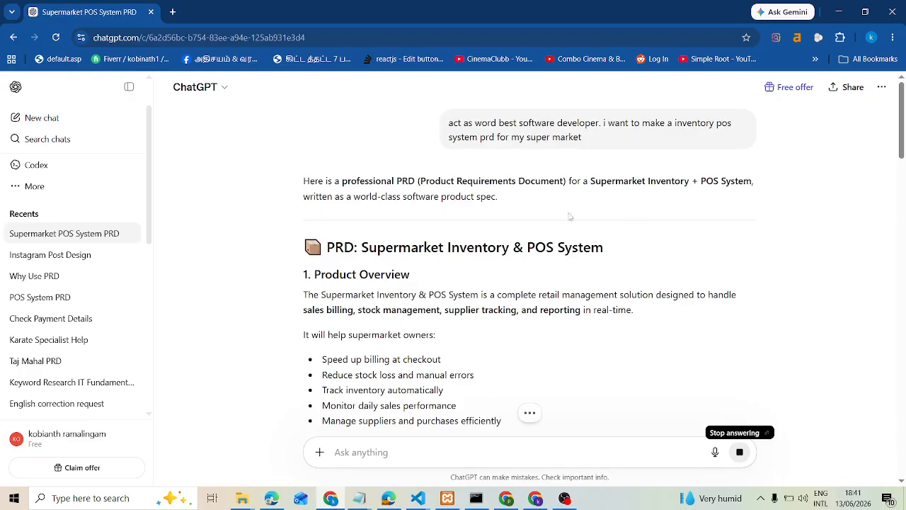
- Read the start of the generated PRD, covering the product overview, problem statement, goals and target users
drag(417, 182, 570, 181)
click(750, 173)
scroll(790, 187, down, 1)
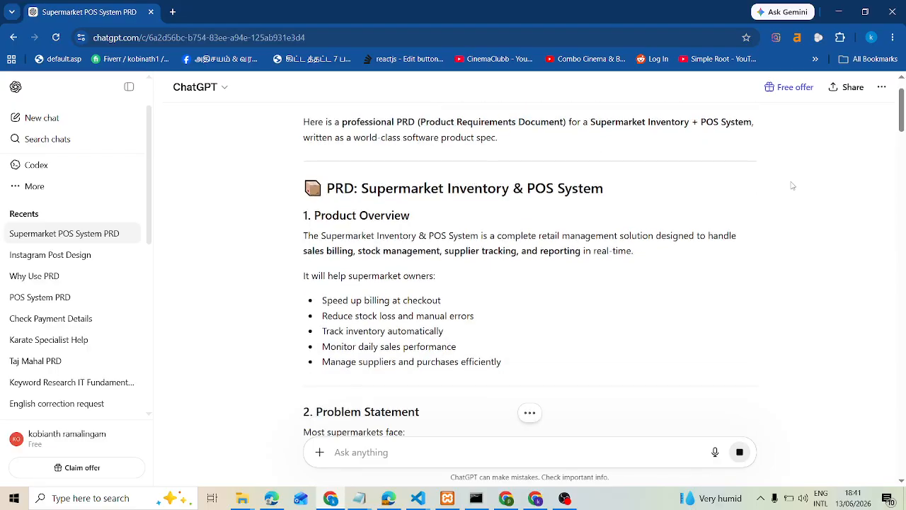
scroll(438, 195, down, 4)
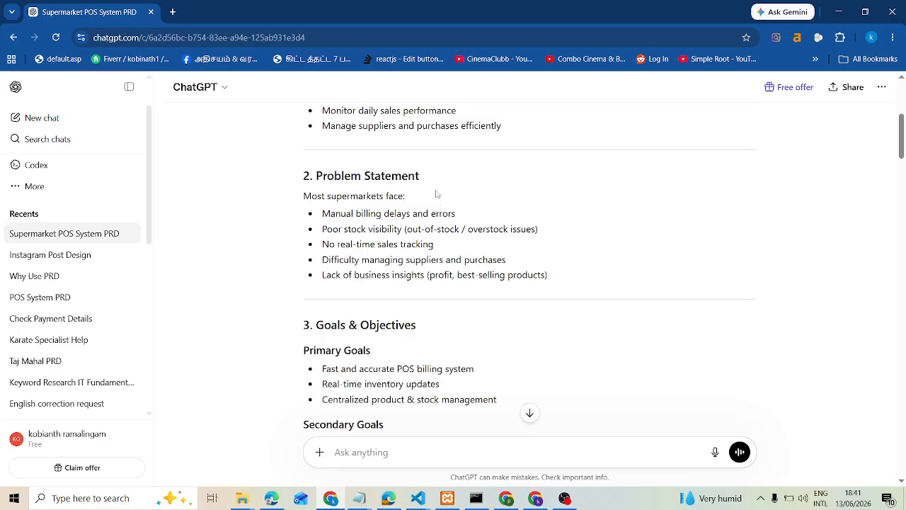
scroll(440, 238, down, 1)
scroll(440, 238, down, 4)
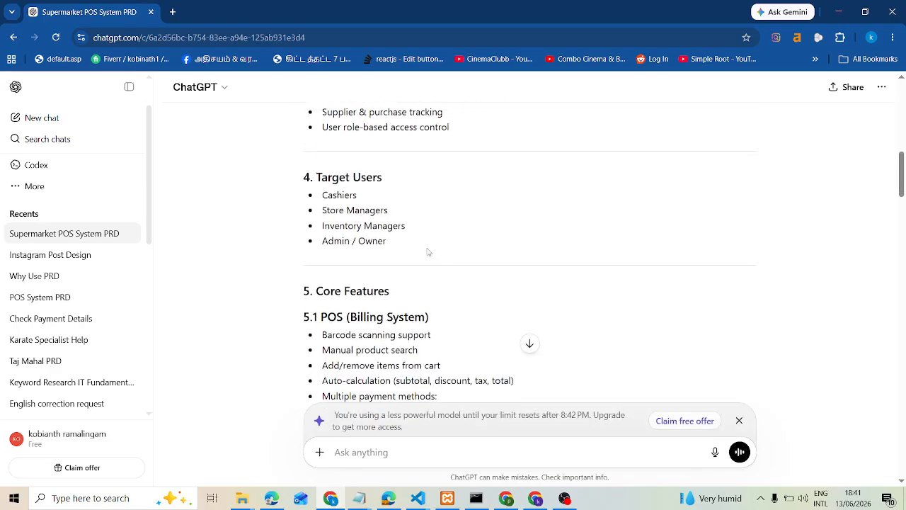
- Examine the PRD's core features, from the POS billing system and inventory management through user roles and the dashboard
scroll(366, 236, down, 2)
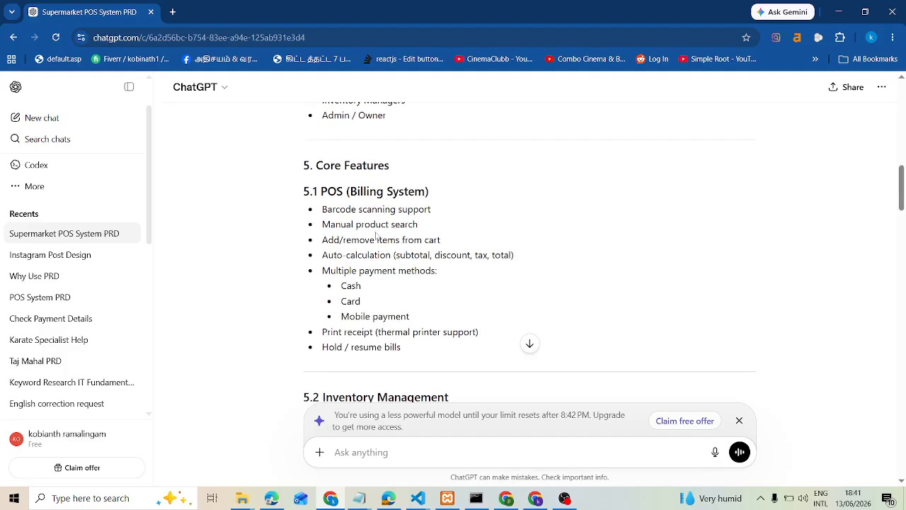
drag(316, 165, 395, 171)
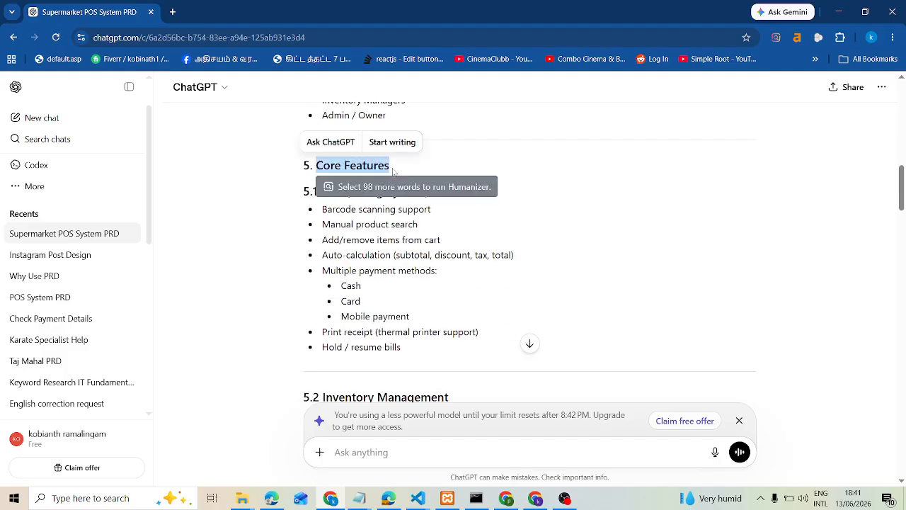
click(493, 168)
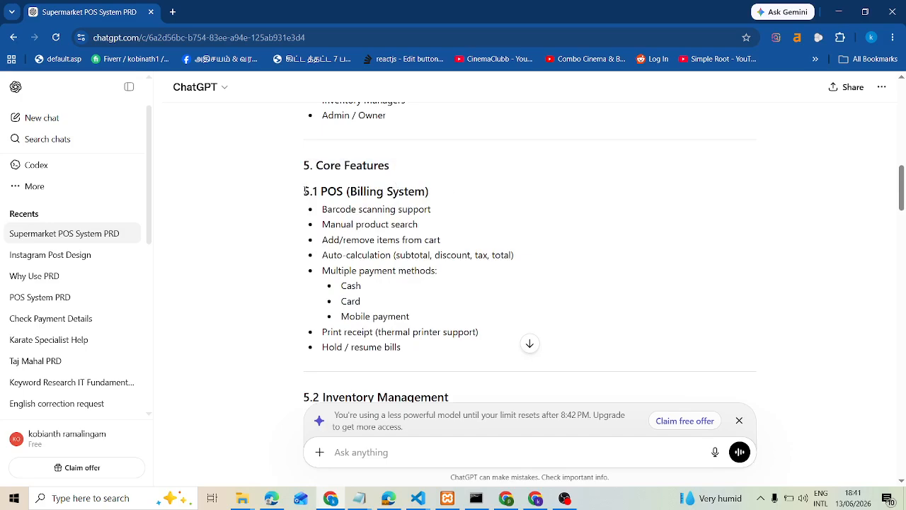
drag(305, 192, 473, 347)
scroll(600, 281, down, 2)
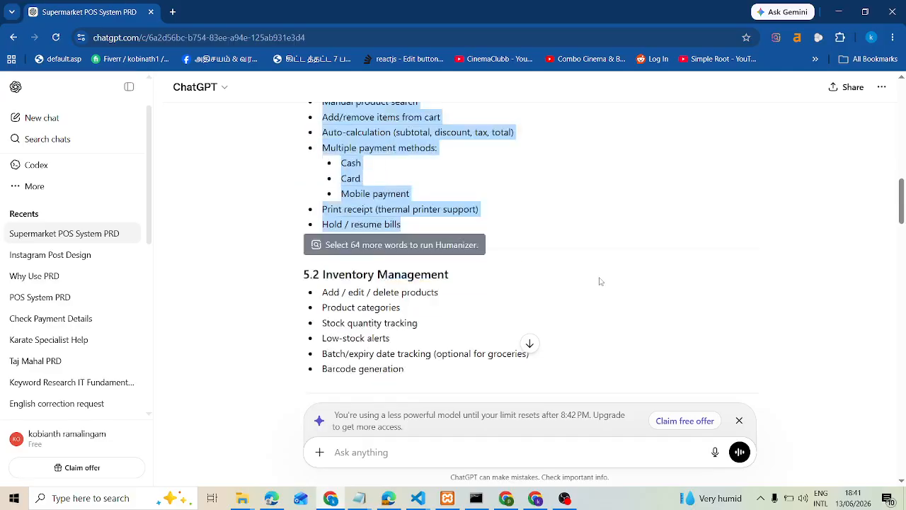
scroll(600, 281, down, 5)
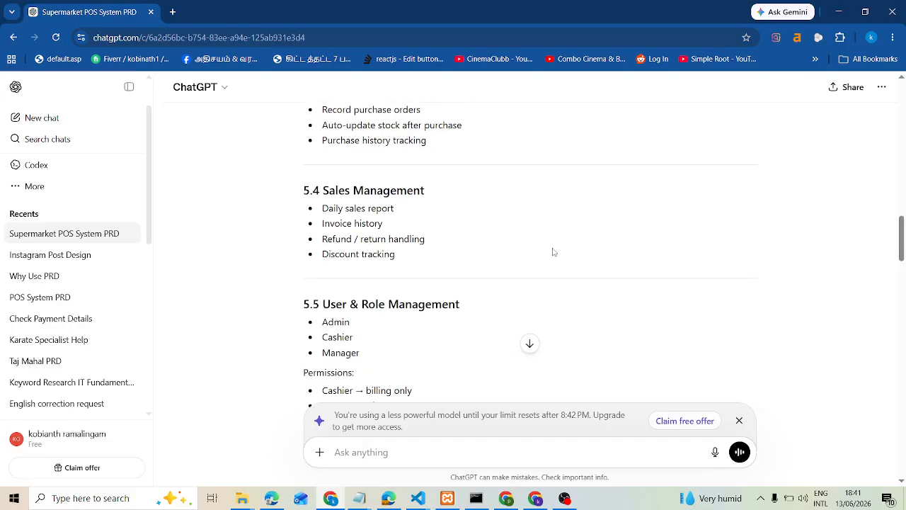
scroll(555, 252, down, 2)
scroll(560, 244, down, 2)
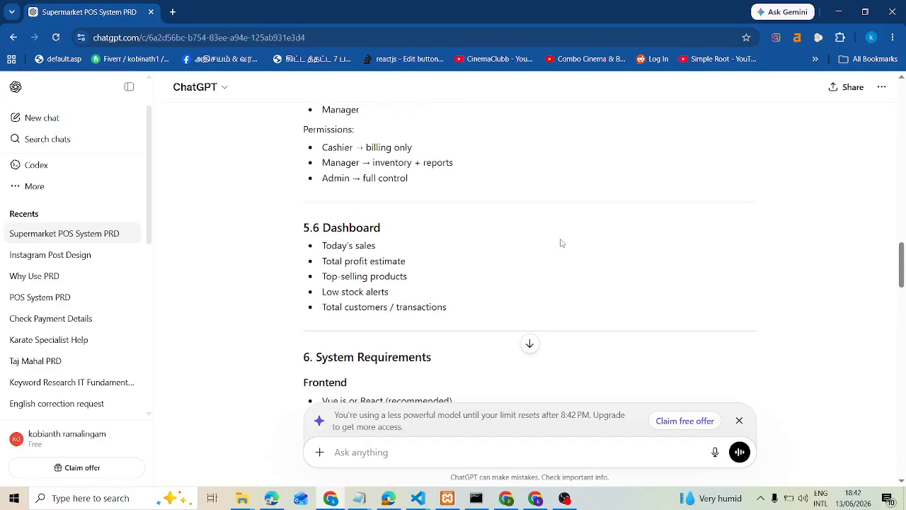
- Examine the PRD's system requirements, including the recommended frontend, backend, database and optional integrations
scroll(621, 240, down, 3)
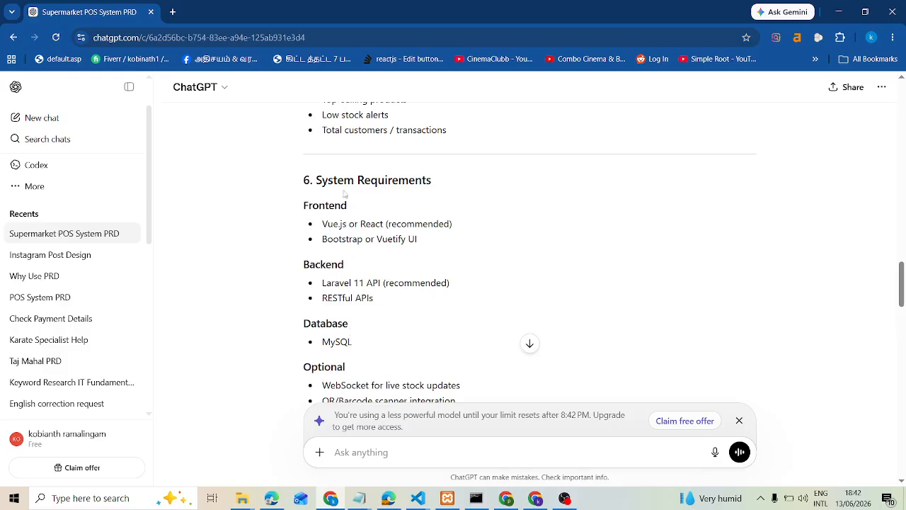
drag(323, 224, 556, 224)
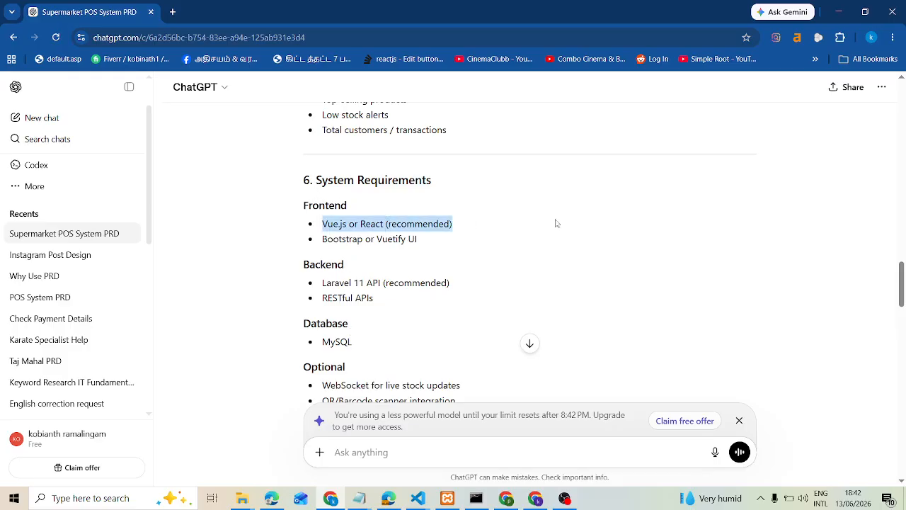
click(517, 243)
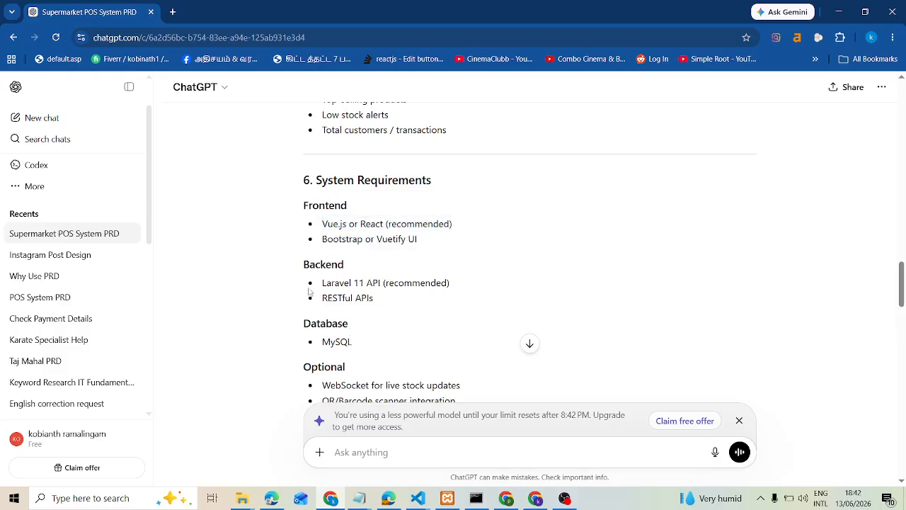
drag(324, 283, 495, 302)
scroll(636, 283, down, 2)
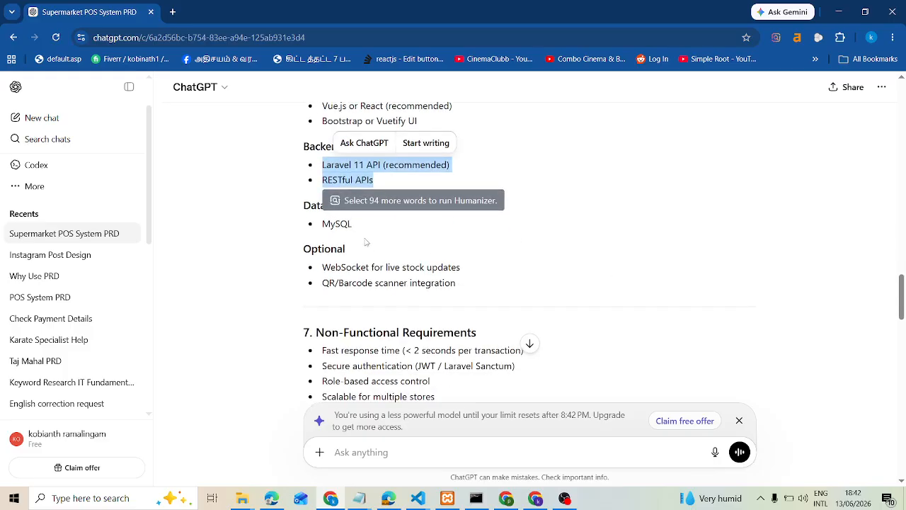
click(366, 242)
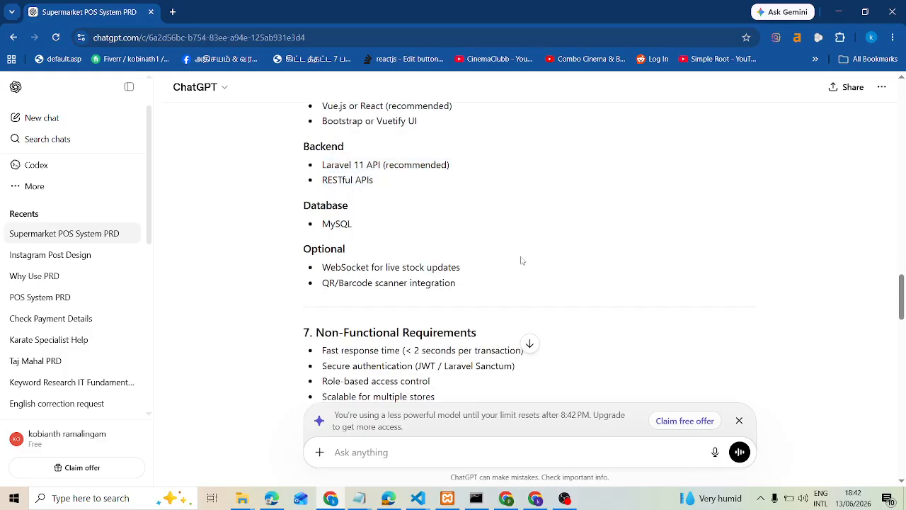
scroll(513, 251, down, 1)
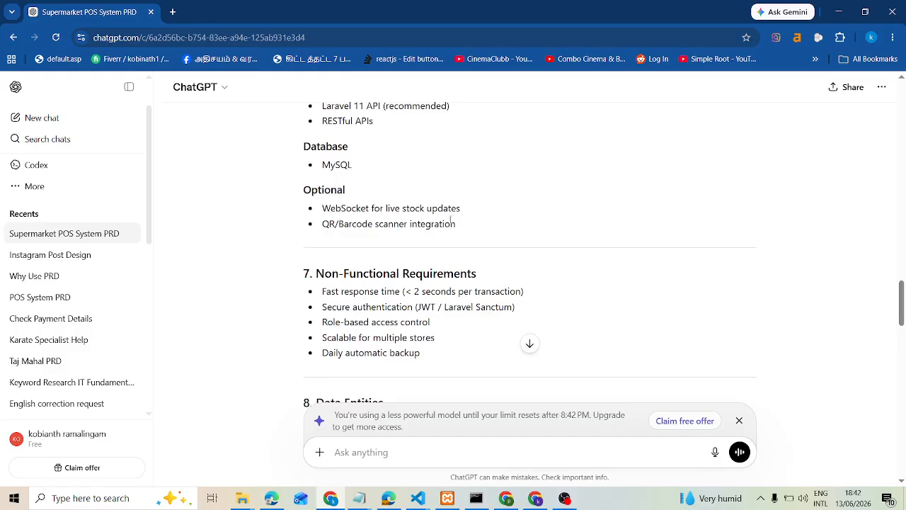
drag(450, 220, 321, 207)
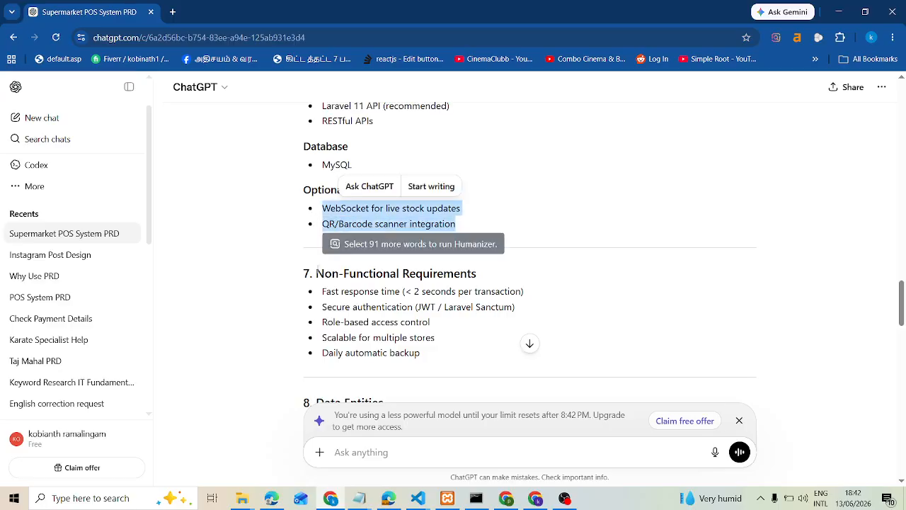
- Skim the remaining PRD sections, from data entities to the suggested timeline, and review the document again from its beginning
scroll(523, 283, down, 3)
scroll(391, 246, down, 10)
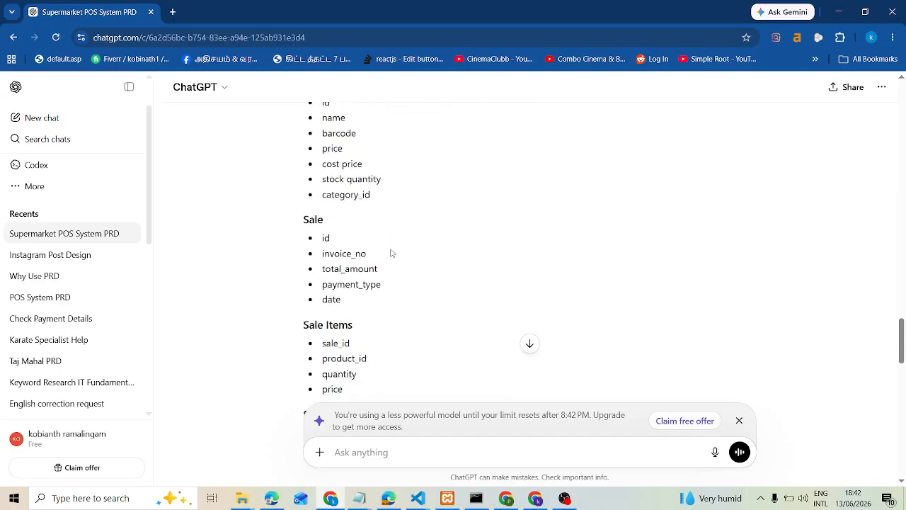
scroll(391, 254, down, 7)
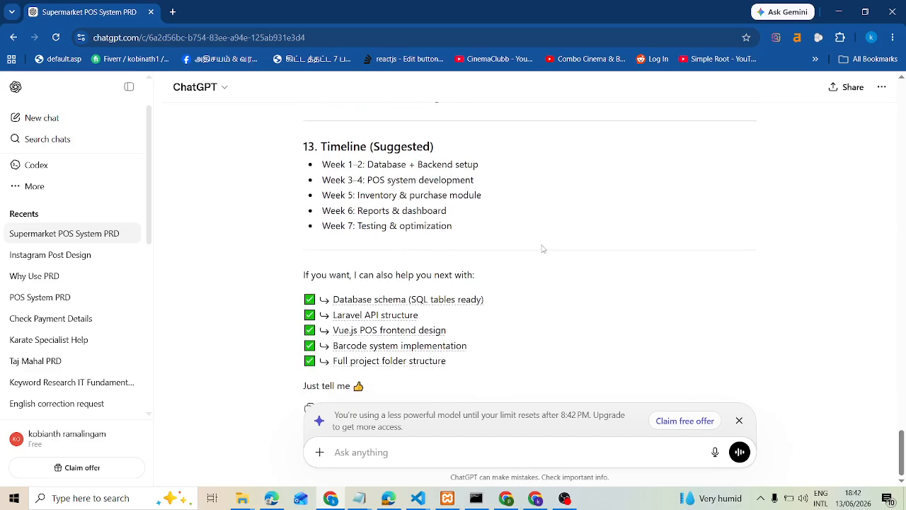
drag(461, 228, 440, 213)
scroll(556, 223, up, 4)
scroll(555, 223, up, 20)
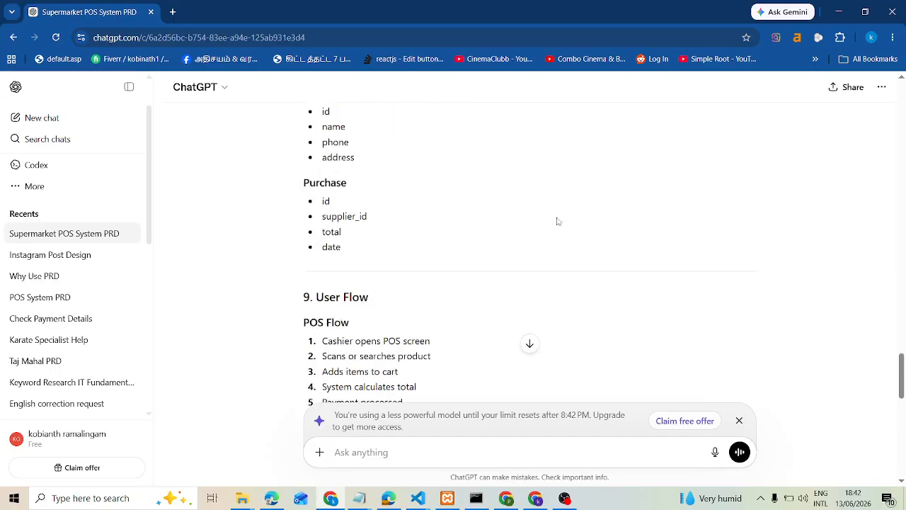
scroll(556, 228, up, 20)
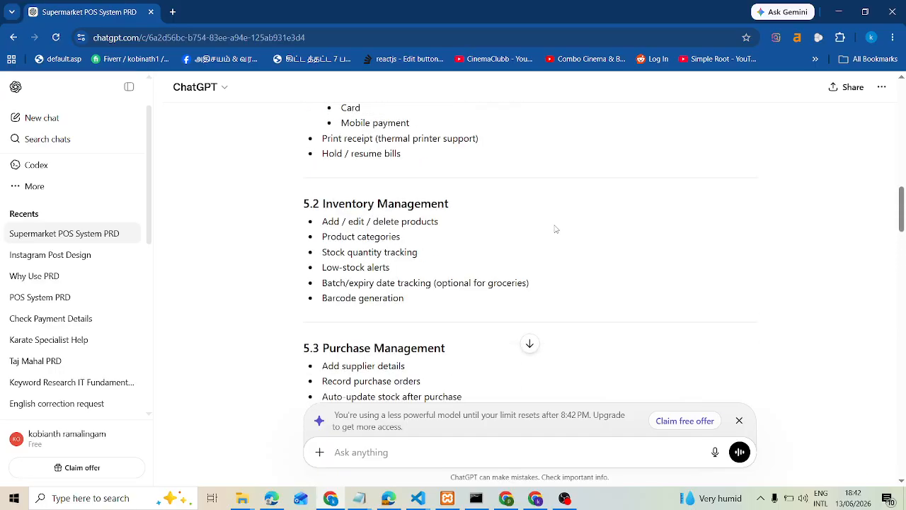
scroll(555, 227, up, 1)
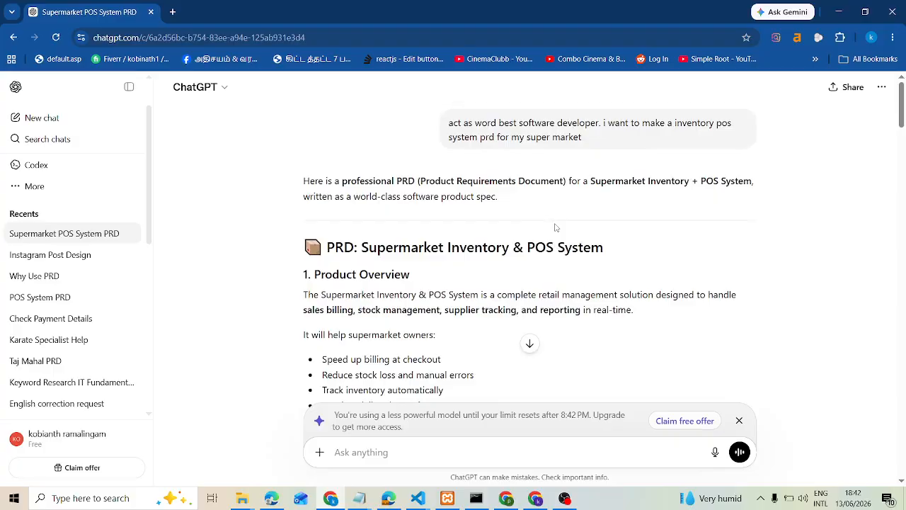
scroll(637, 205, down, 2)
scroll(725, 173, up, 2)
scroll(637, 181, down, 10)
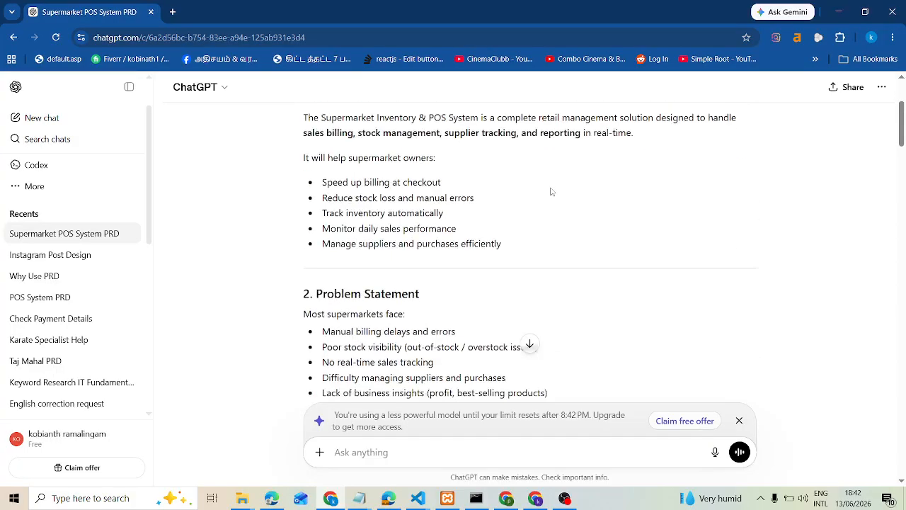
scroll(439, 198, up, 4)
scroll(403, 203, up, 5)
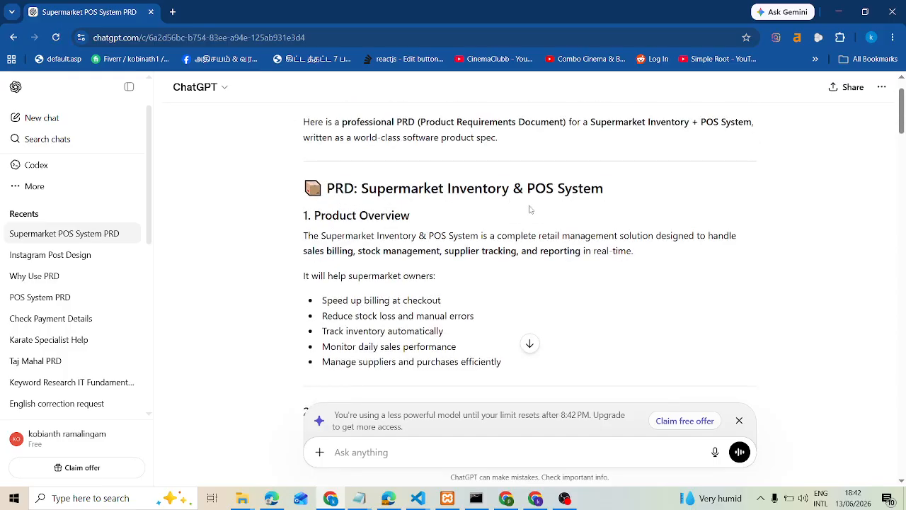
- Open Google in a new browser tab and search for "anti gravity google"
click(174, 11)
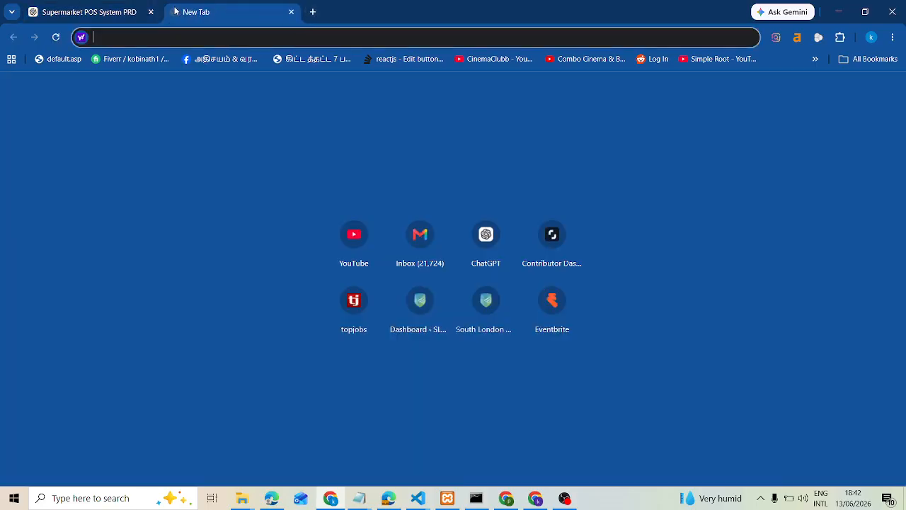
text(g)
key(Return)
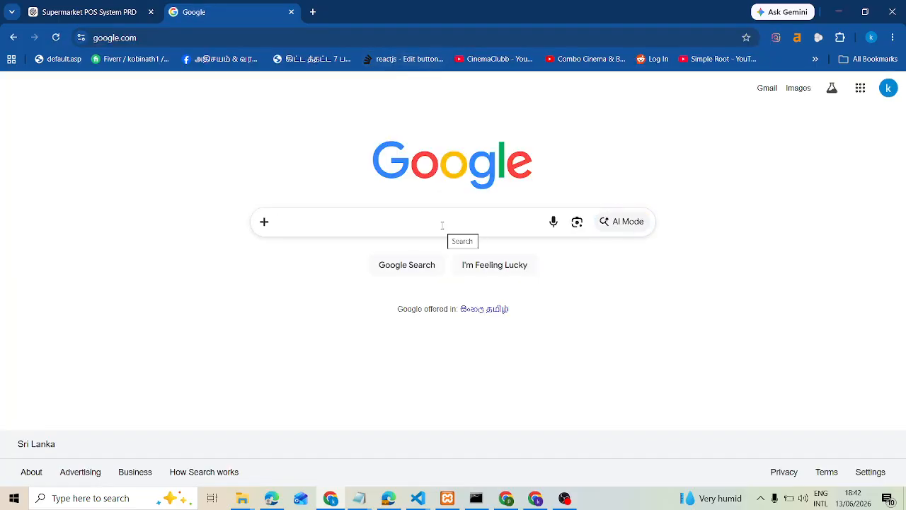
text(ani)
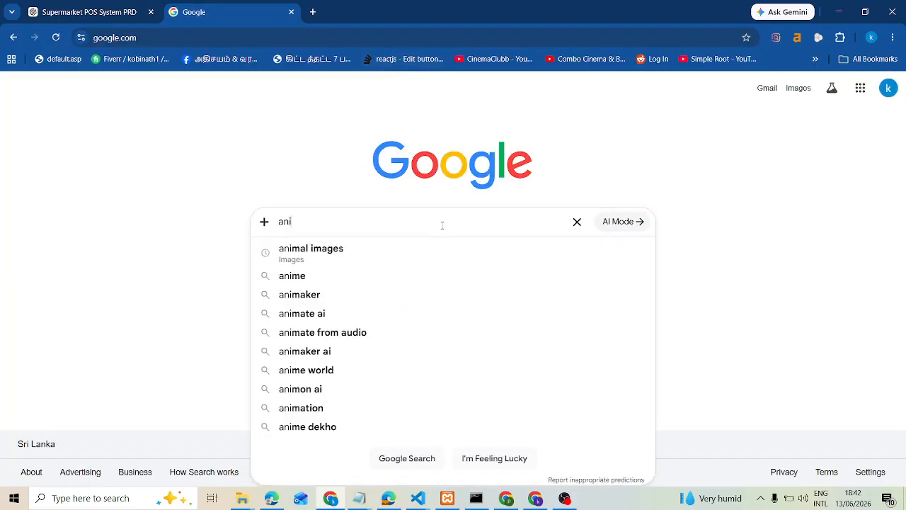
text(gra)
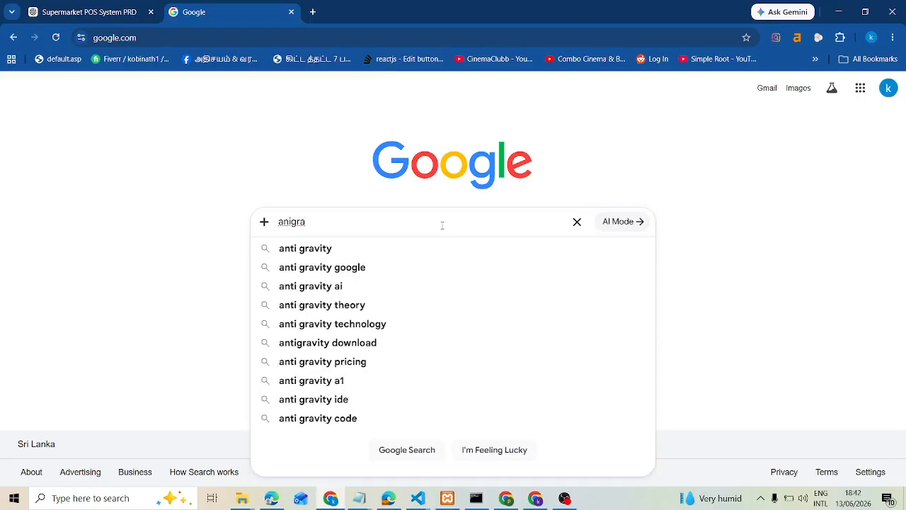
key(Down)
key(Down)
key(Return)
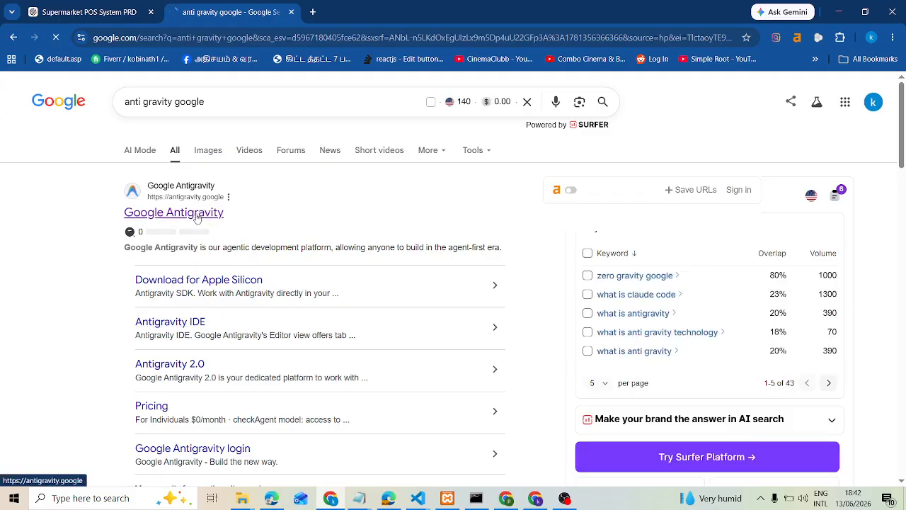
- Open the Google Antigravity website from the search results and return to the supermarket PRD chat
click(197, 218)
key(ctrl+shift+Tab)
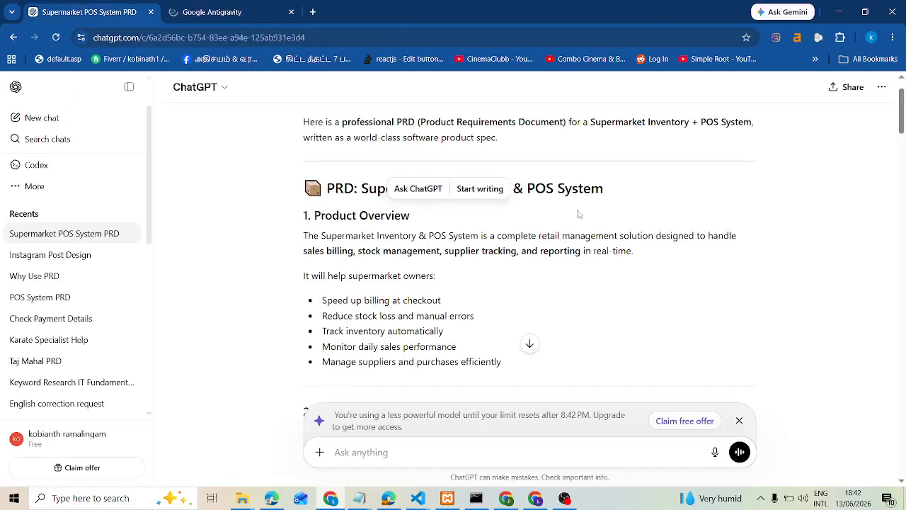
- Check the Google Antigravity page while it loads and skim the supermarket PRD down to its data entities
key(ctrl+Tab)
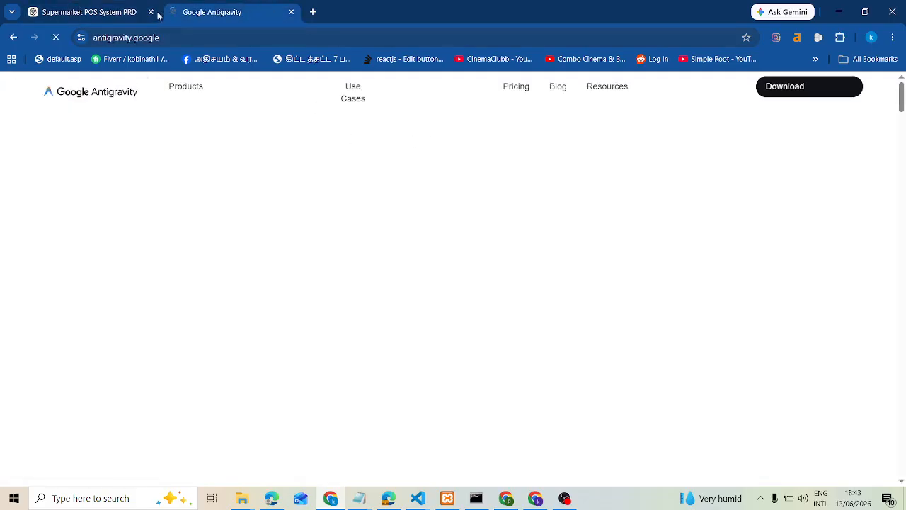
click(161, 11)
click(199, 14)
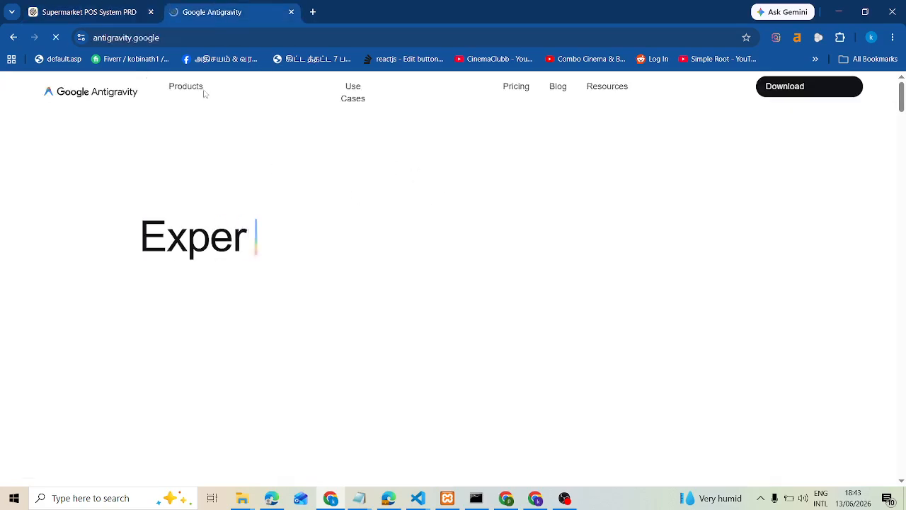
mouse_move(202, 90)
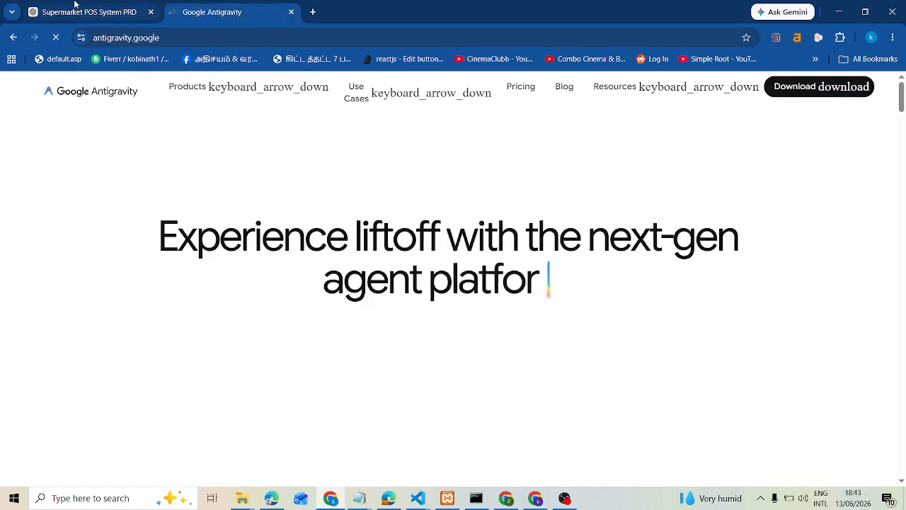
click(74, 6)
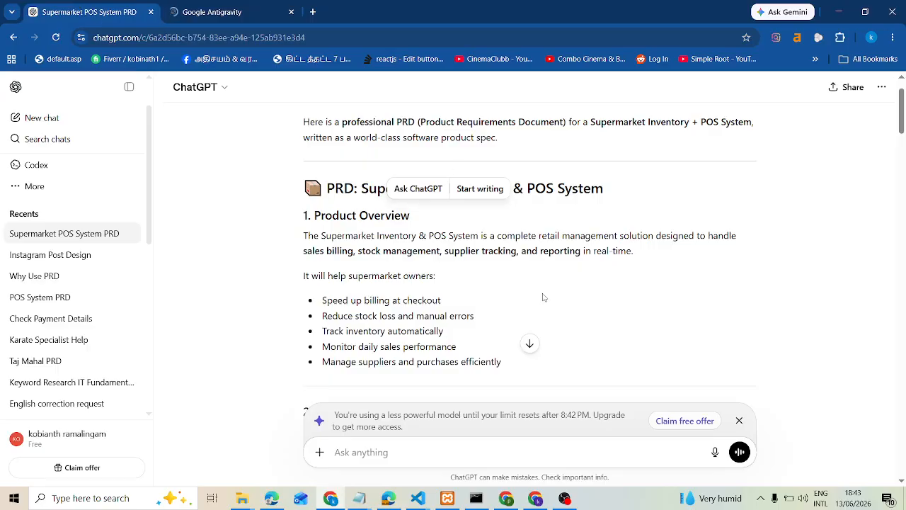
scroll(684, 294, down, 10)
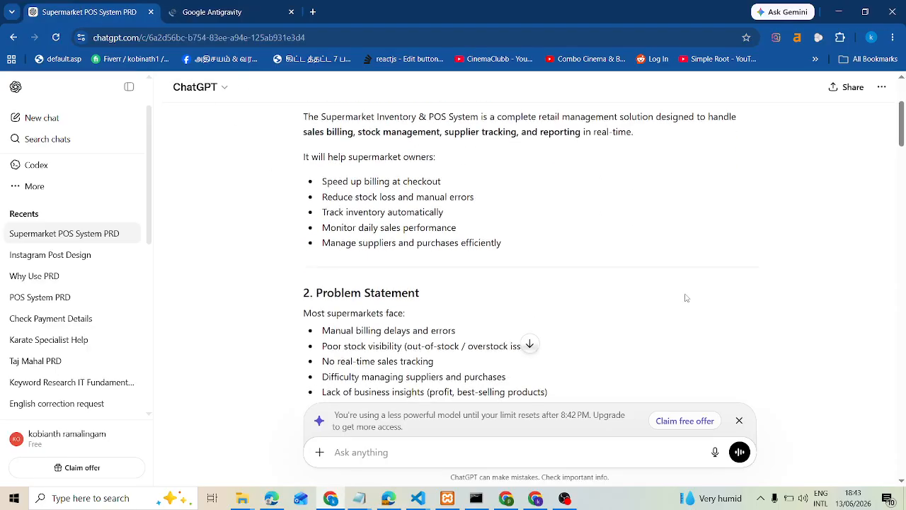
scroll(686, 290, down, 15)
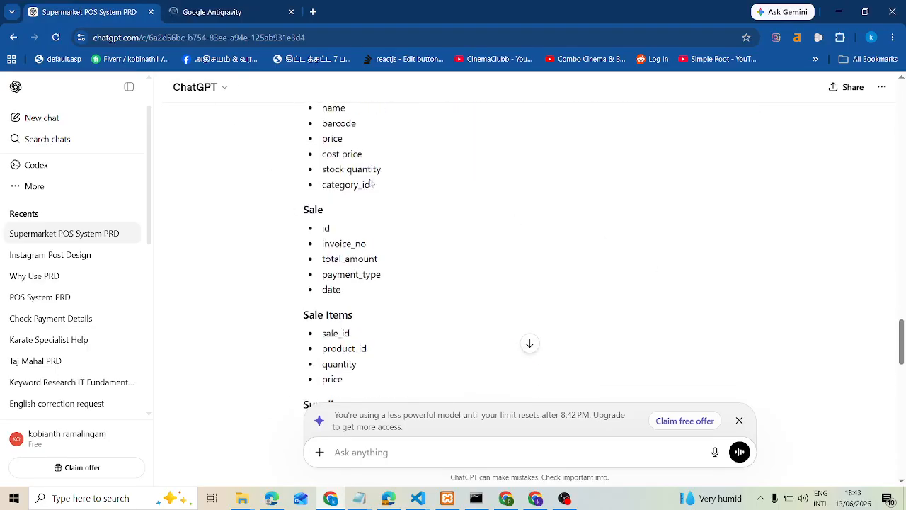
click(216, 12)
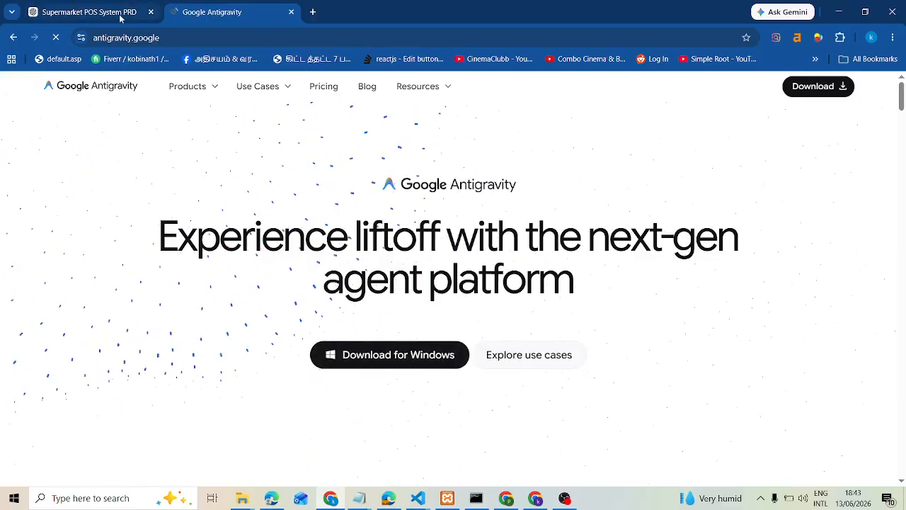
- Open Google in a new browser tab, search for "cursor ai" and open the Cursor website from the results
click(312, 12)
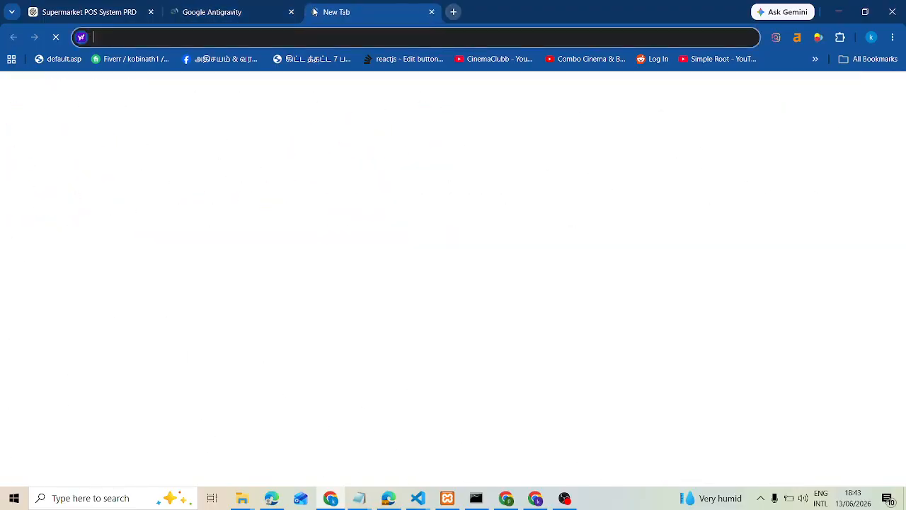
text(google.com)
key(Return)
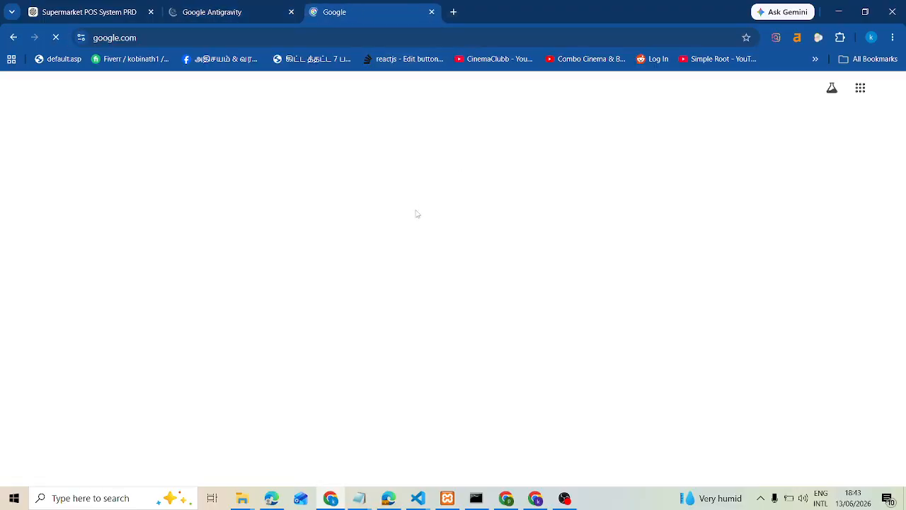
text(c)
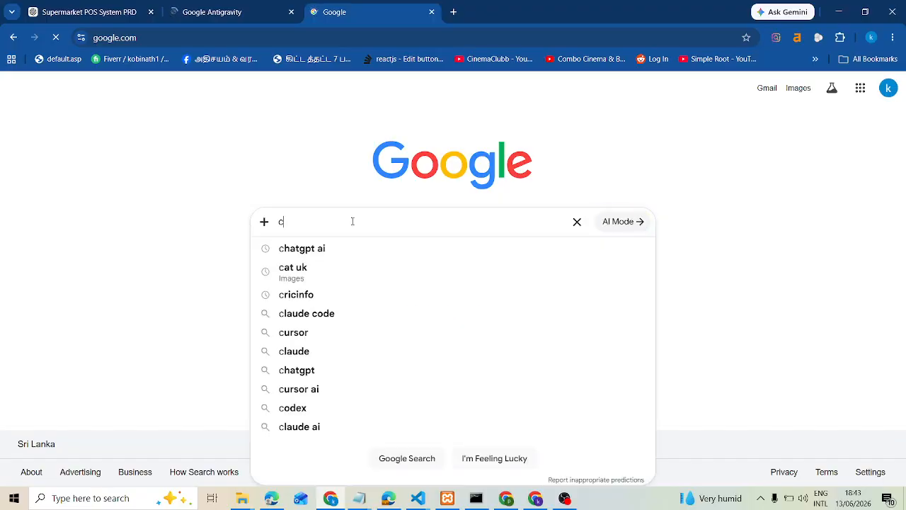
text(ur)
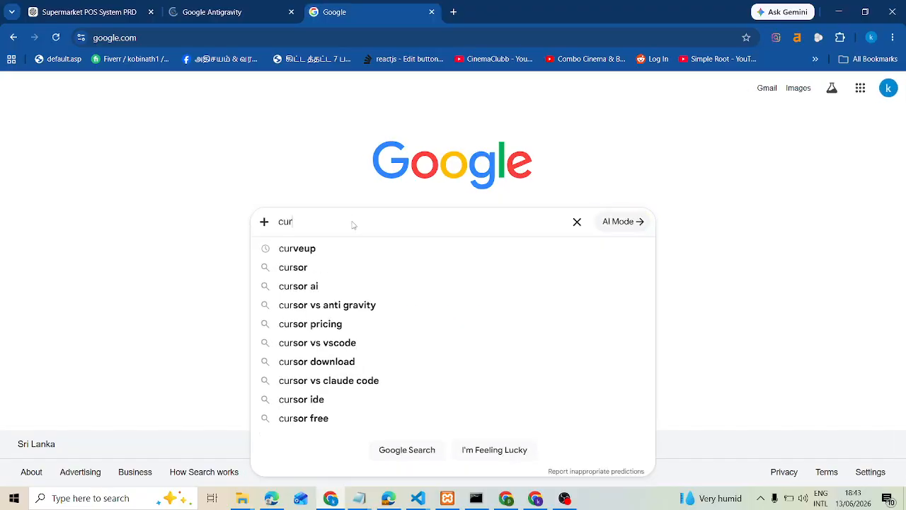
click(335, 287)
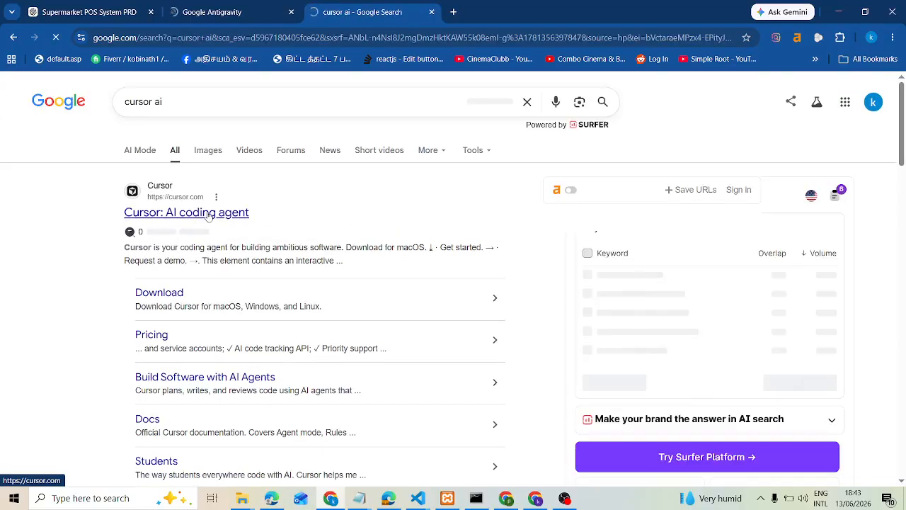
click(205, 214)
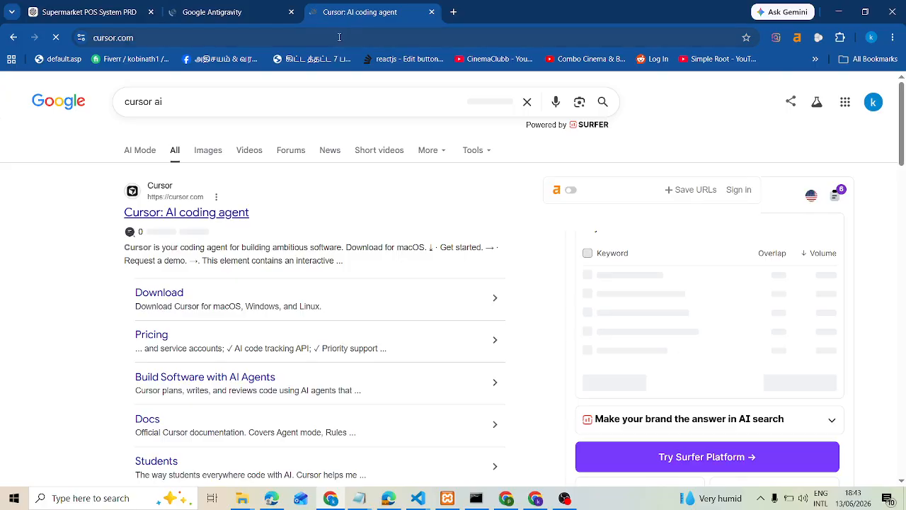
- View the Google Antigravity homepage and examine the Cursor homepage down to its list of customer companies
click(253, 10)
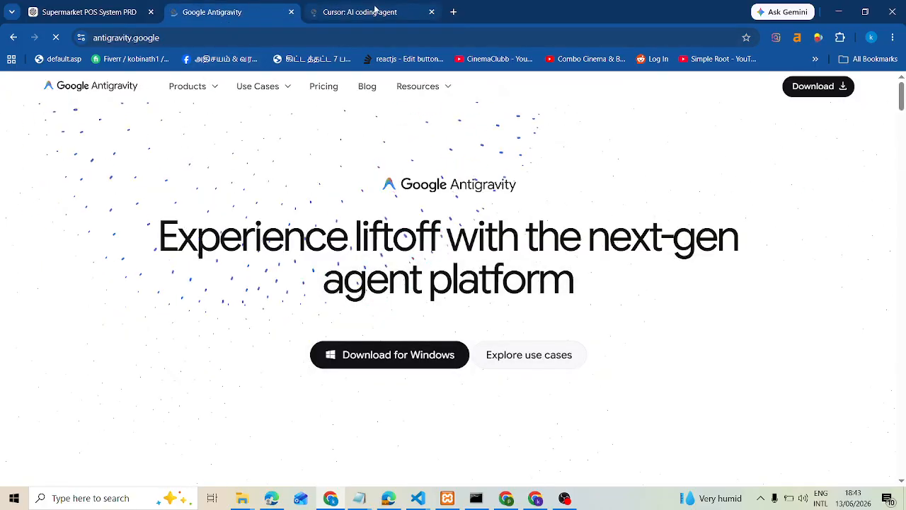
click(381, 7)
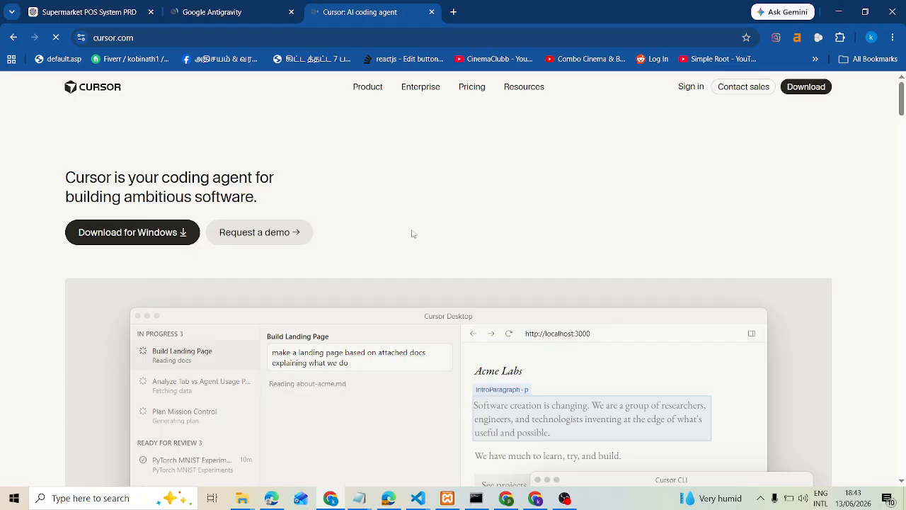
scroll(428, 201, down, 3)
scroll(428, 201, down, 2)
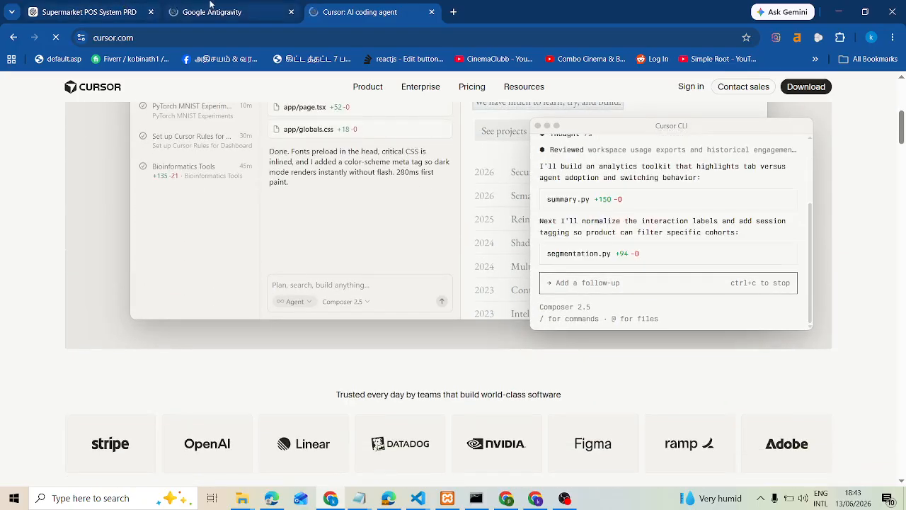
- Return to the supermarket PRD chat and dismiss the notice about the less powerful model
click(46, 7)
scroll(703, 206, down, 3)
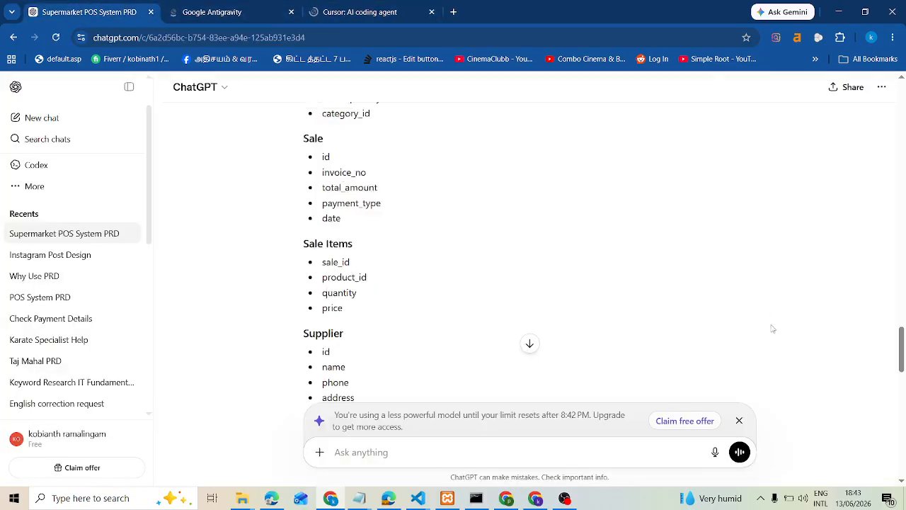
click(739, 421)
- Open Google in another new browser tab and search for "claude ai"
click(366, 7)
click(453, 11)
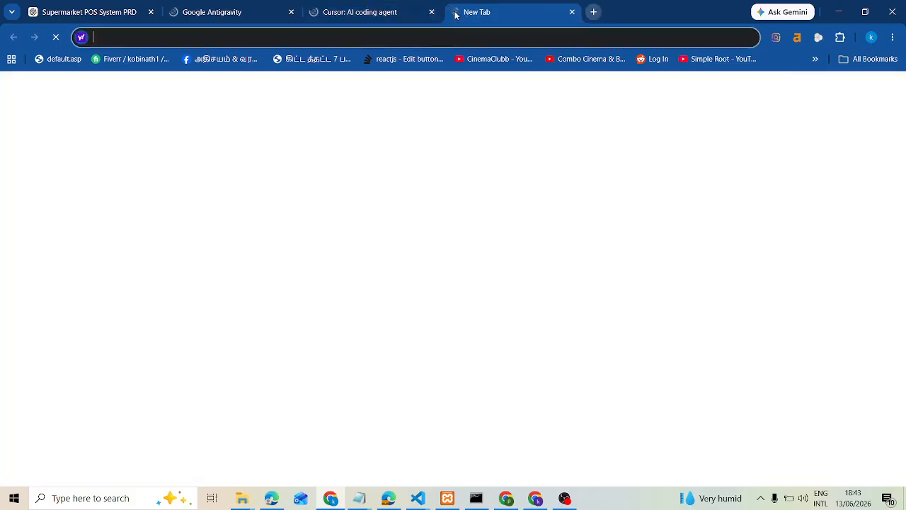
text(g)
key(Return)
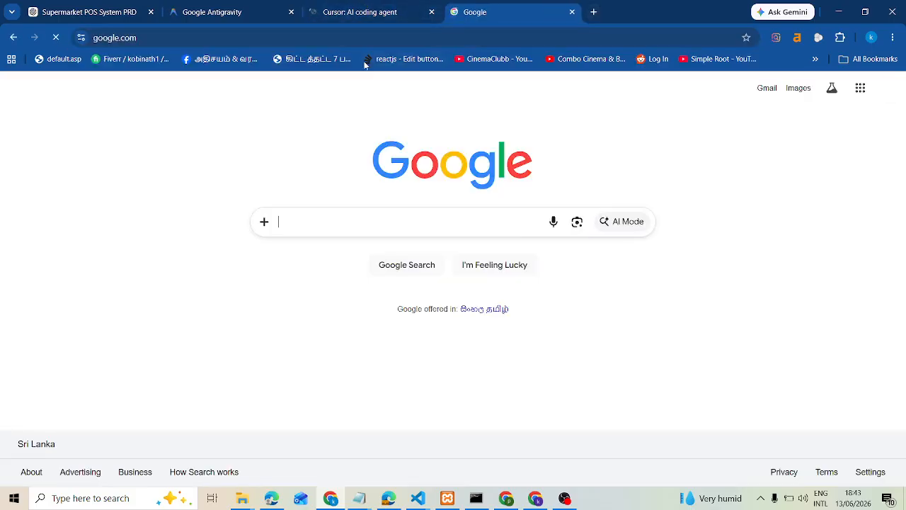
text(c)
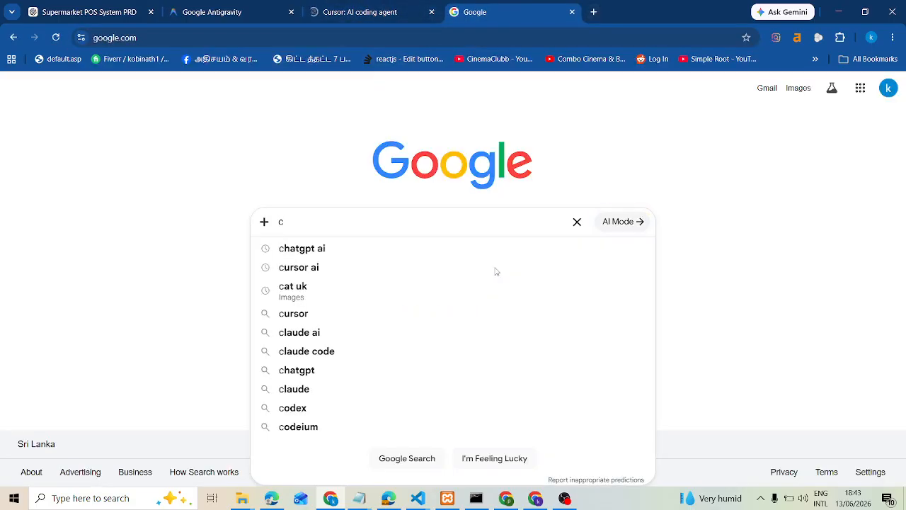
text(lau)
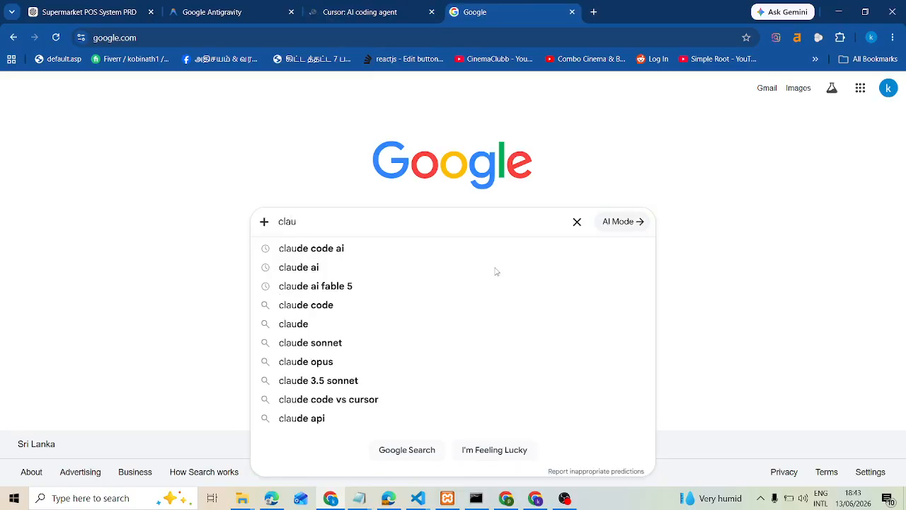
click(365, 267)
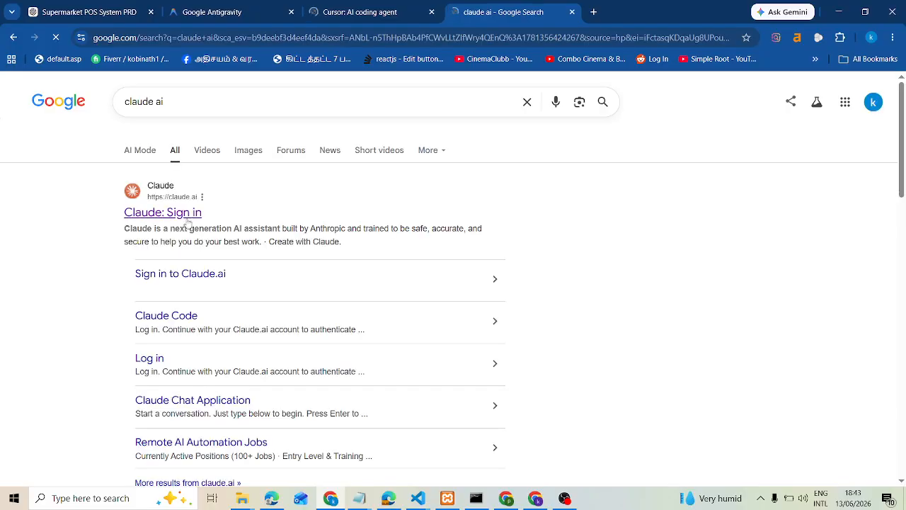
- Show the Cursor, Google Antigravity and Claude search pages in turn and return to the supermarket PRD chat
click(393, 6)
click(244, 6)
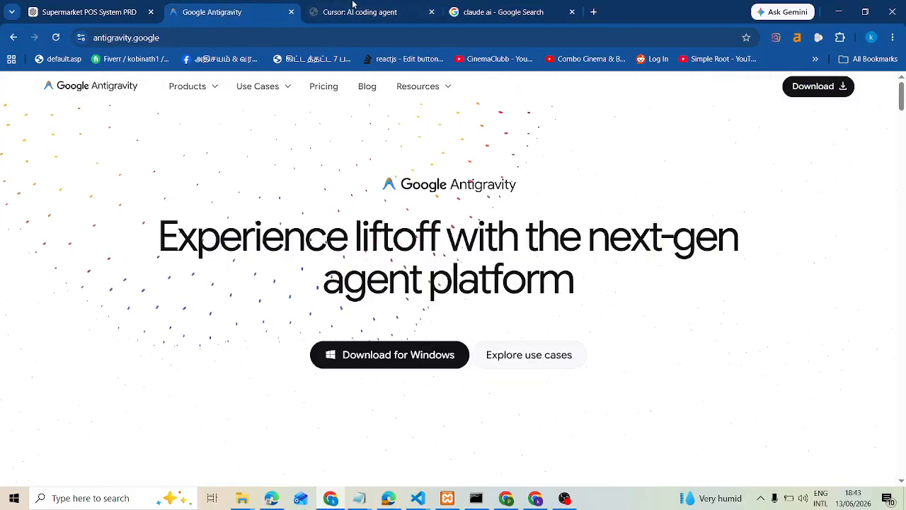
click(499, 9)
click(361, 9)
click(212, 7)
click(42, 9)
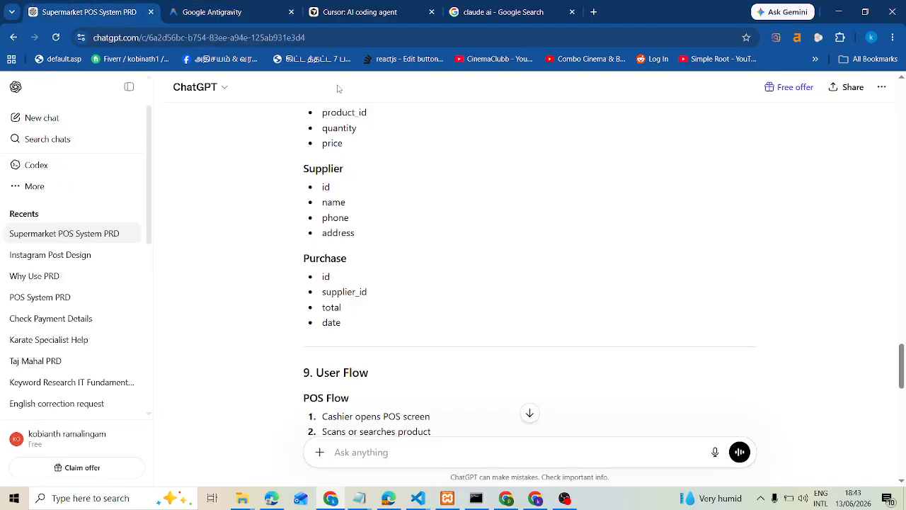
- Review the supermarket PRD from its opening prompt to the Inventory Management section
scroll(490, 252, up, 20)
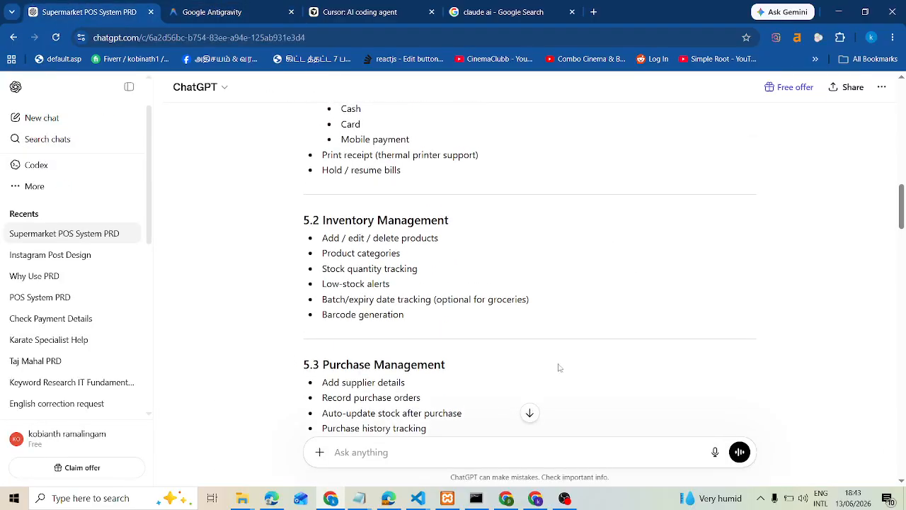
scroll(617, 396, up, 15)
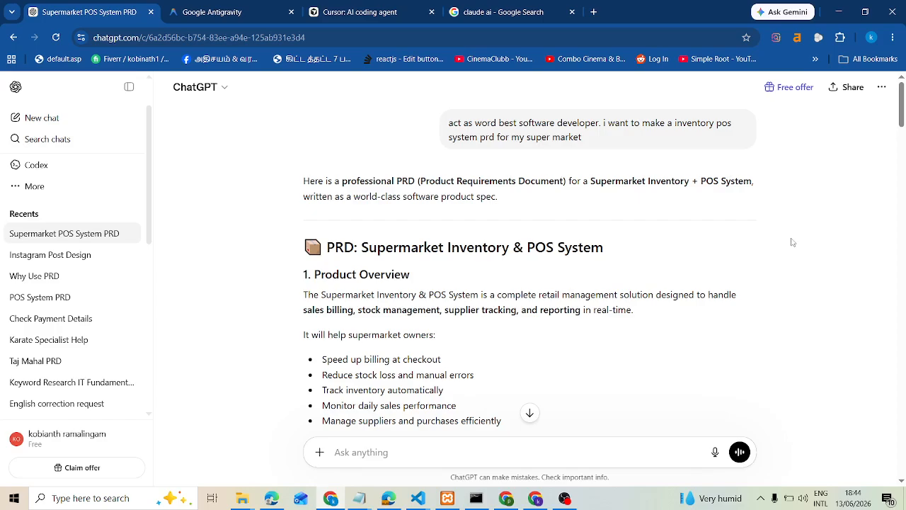
scroll(872, 262, down, 15)
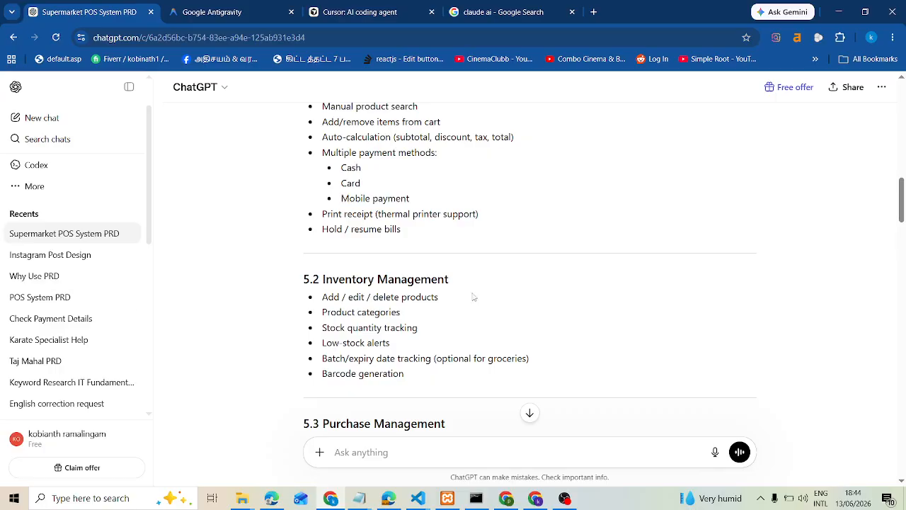
- Open the Instagram Post Design chat and examine its opening prompt and the design style section of the reply
click(70, 264)
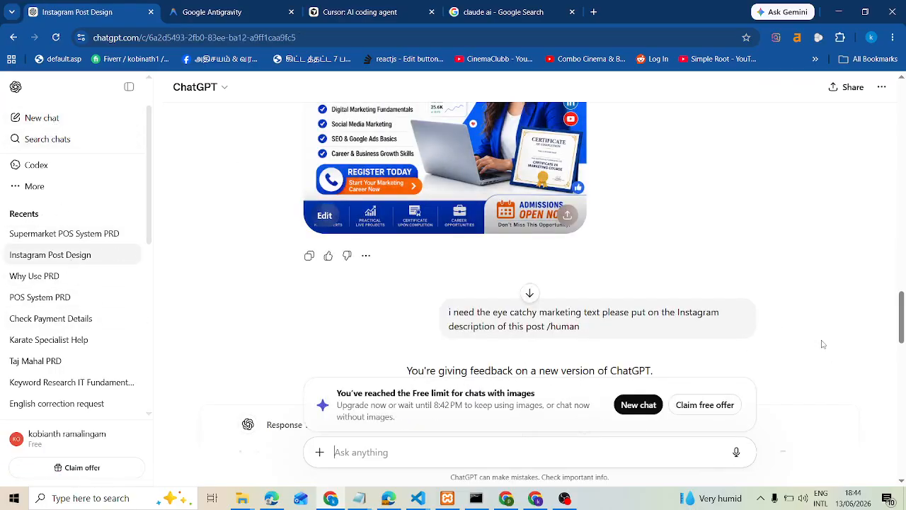
scroll(822, 346, up, 20)
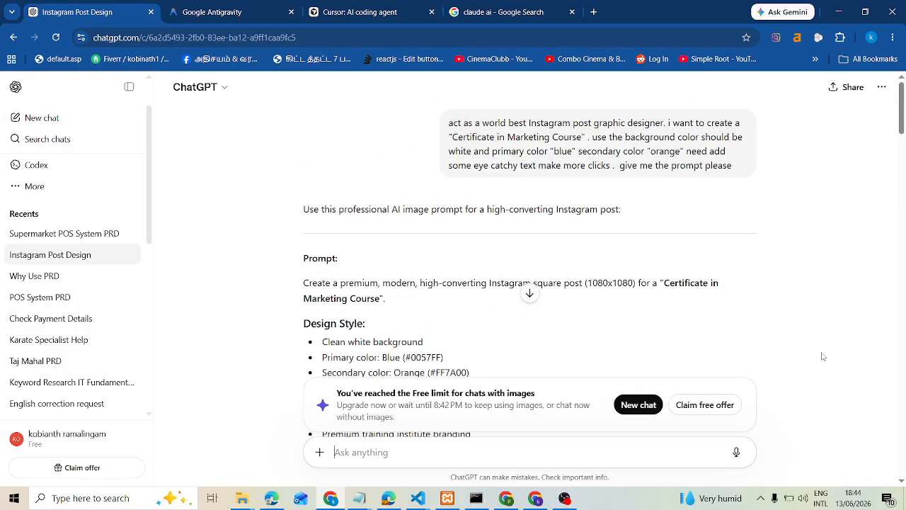
scroll(779, 228, down, 2)
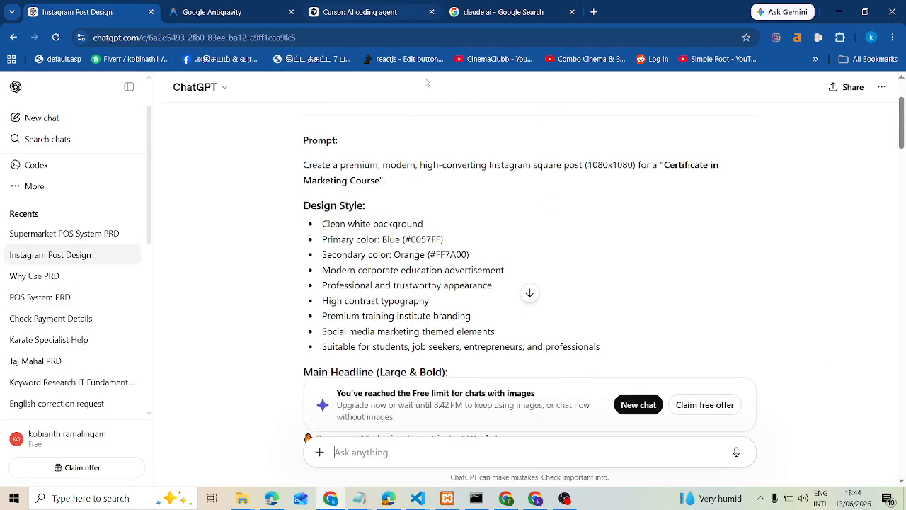
scroll(184, 230, up, 2)
scroll(70, 265, up, 2)
- Reopen the Supermarket POS System PRD chat and skim it from the product overview to the user flow and reports sections
click(62, 297)
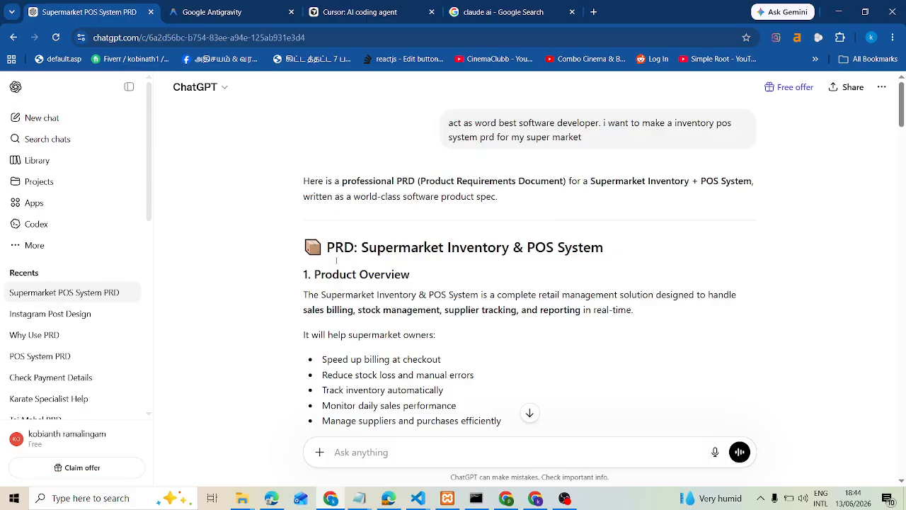
scroll(602, 272, down, 15)
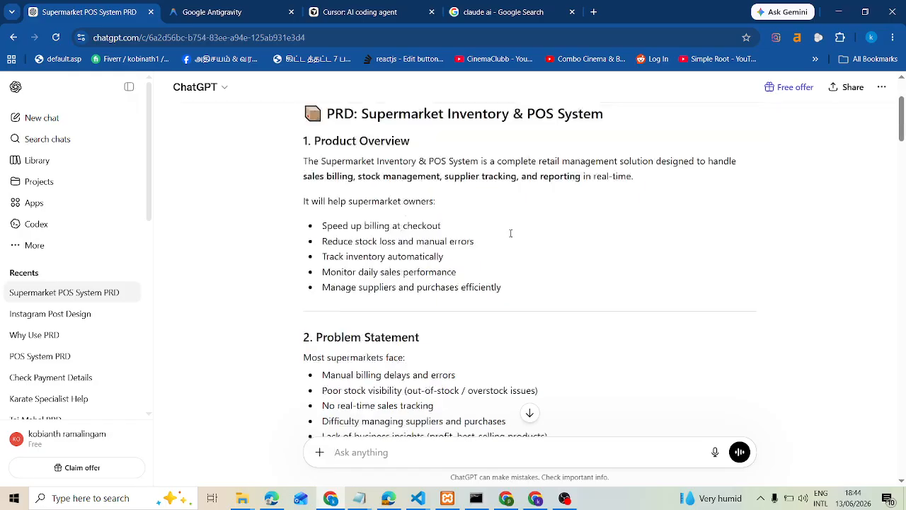
scroll(546, 256, down, 15)
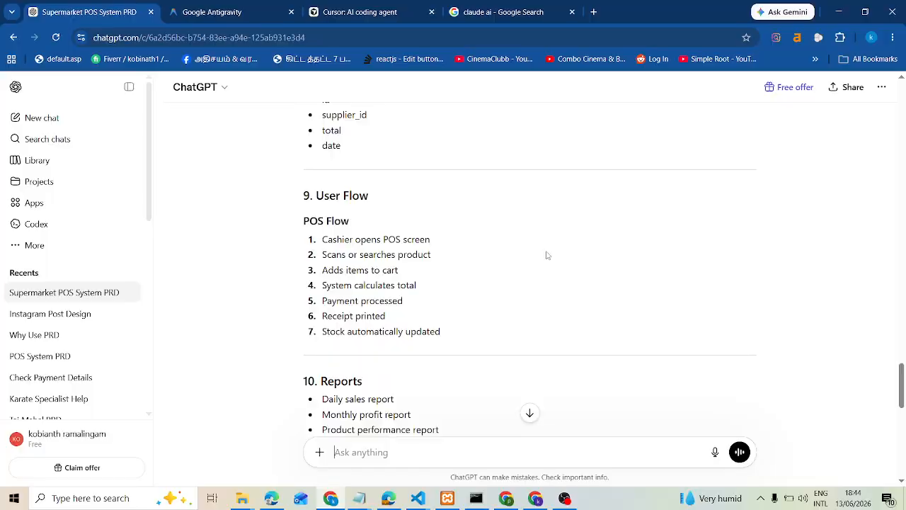
scroll(546, 254, down, 4)
scroll(549, 253, up, 4)
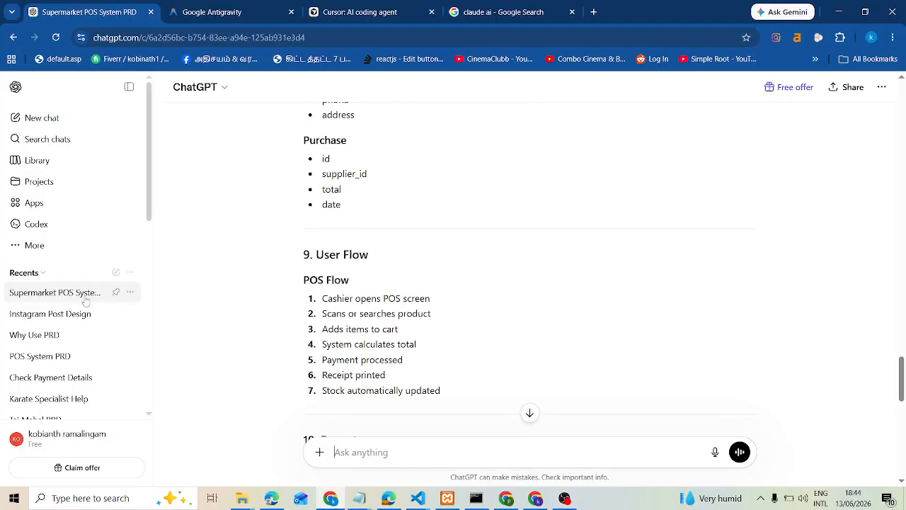
- Switch back to the Instagram Post Design chat and go back up to its opening prompt
click(71, 314)
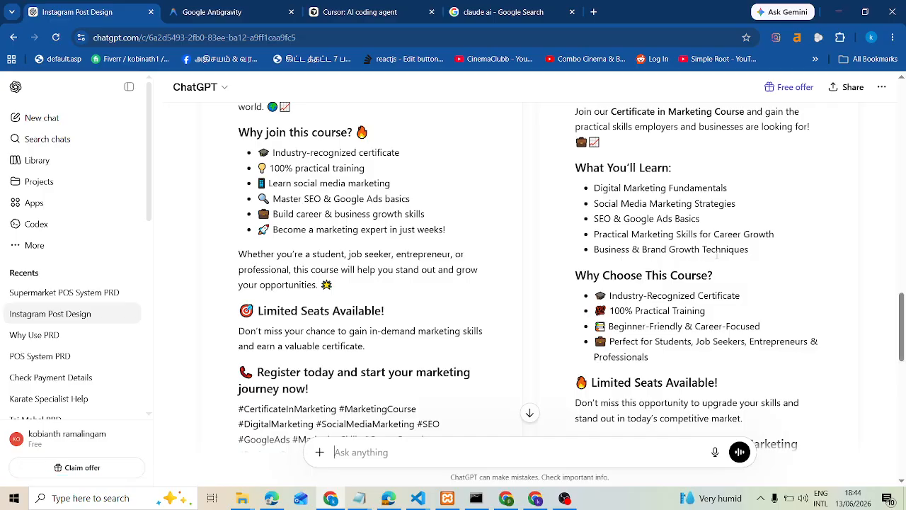
scroll(778, 241, up, 10)
scroll(791, 249, up, 15)
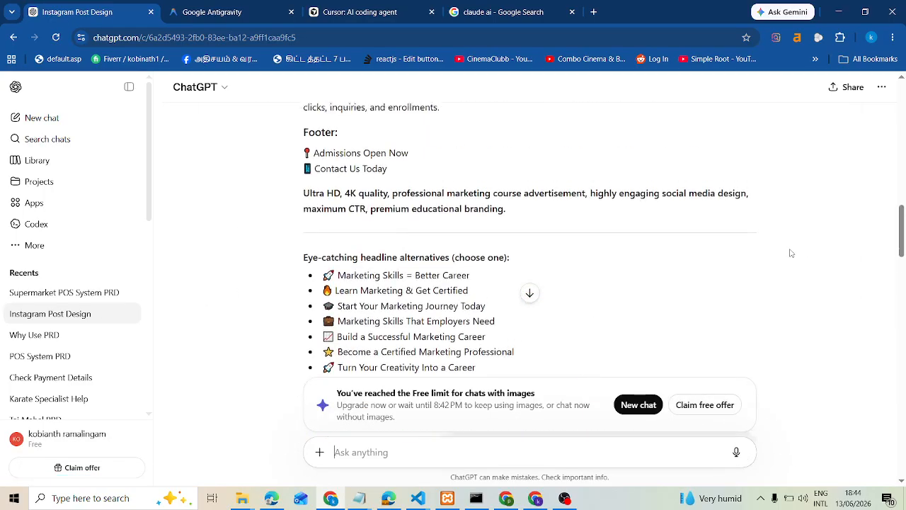
- Revisit the Cursor, Google Antigravity and Instagram post pages, finishing on the "claude ai" search results
click(359, 9)
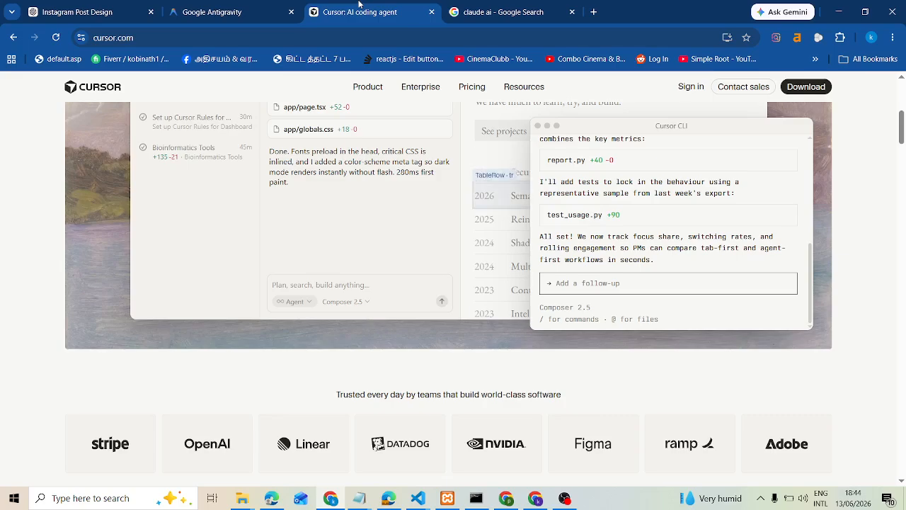
click(213, 12)
click(78, 12)
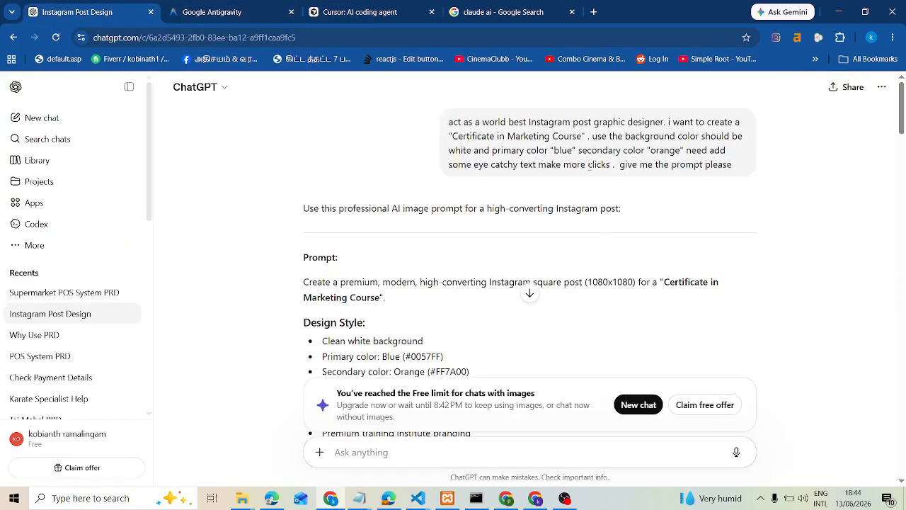
scroll(535, 256, down, 2)
click(213, 12)
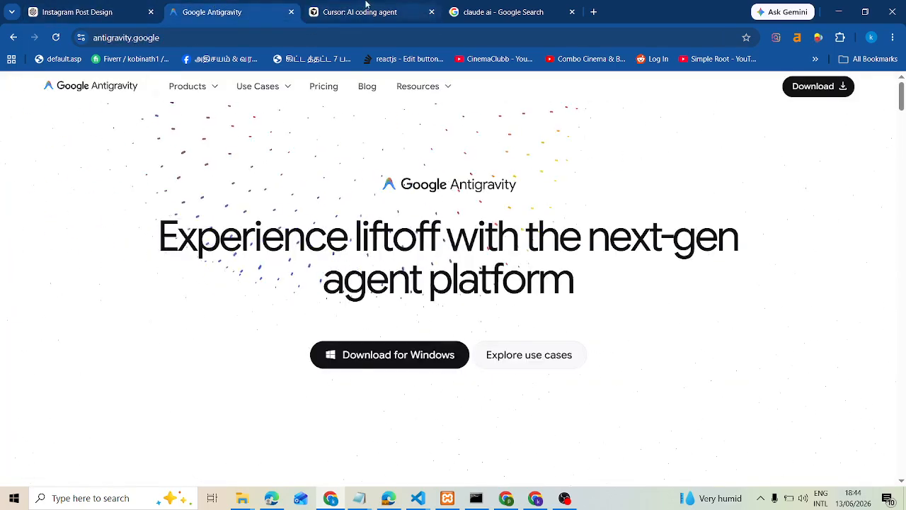
click(397, 10)
click(495, 6)
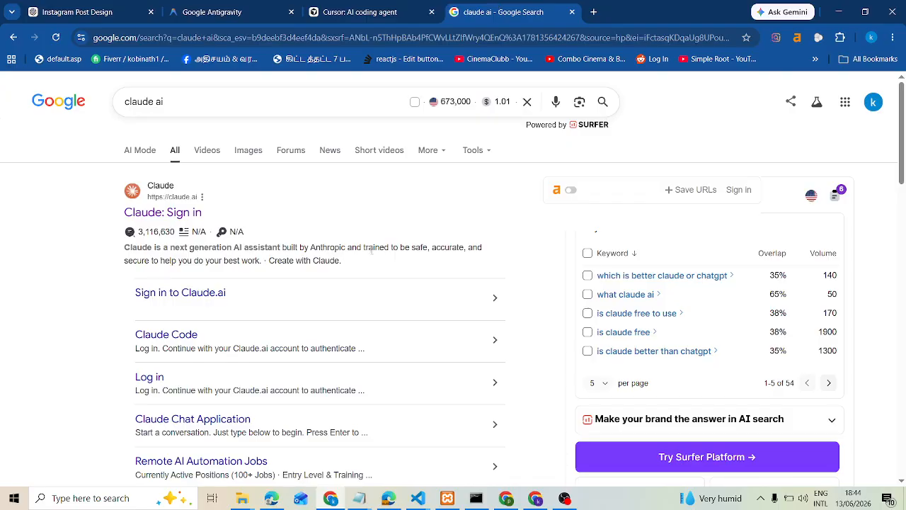